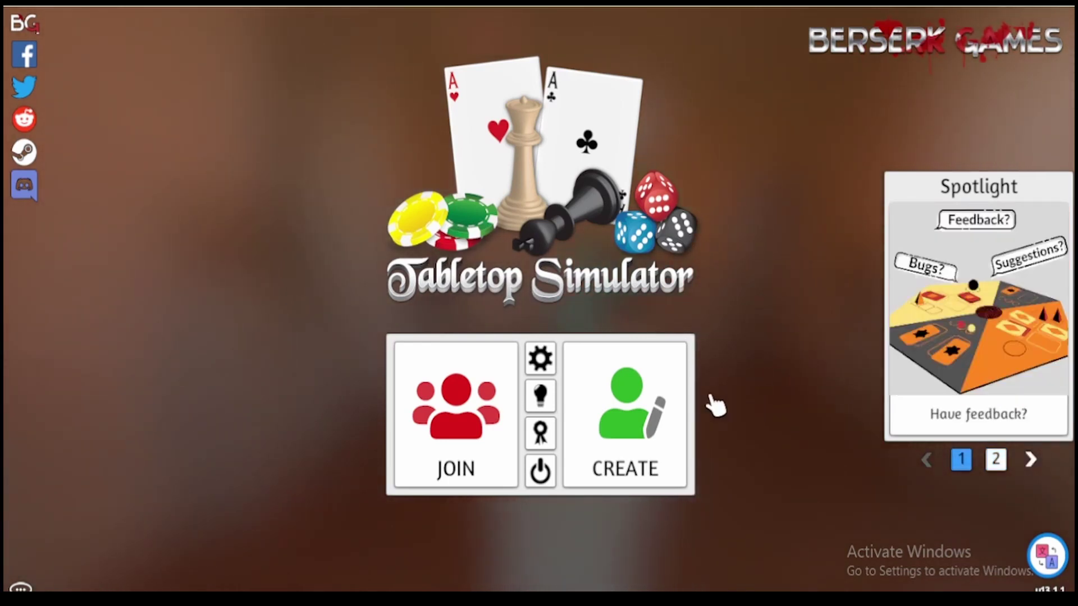
From the main menu, bring up the Create options for a new game.
left_click(640, 416)
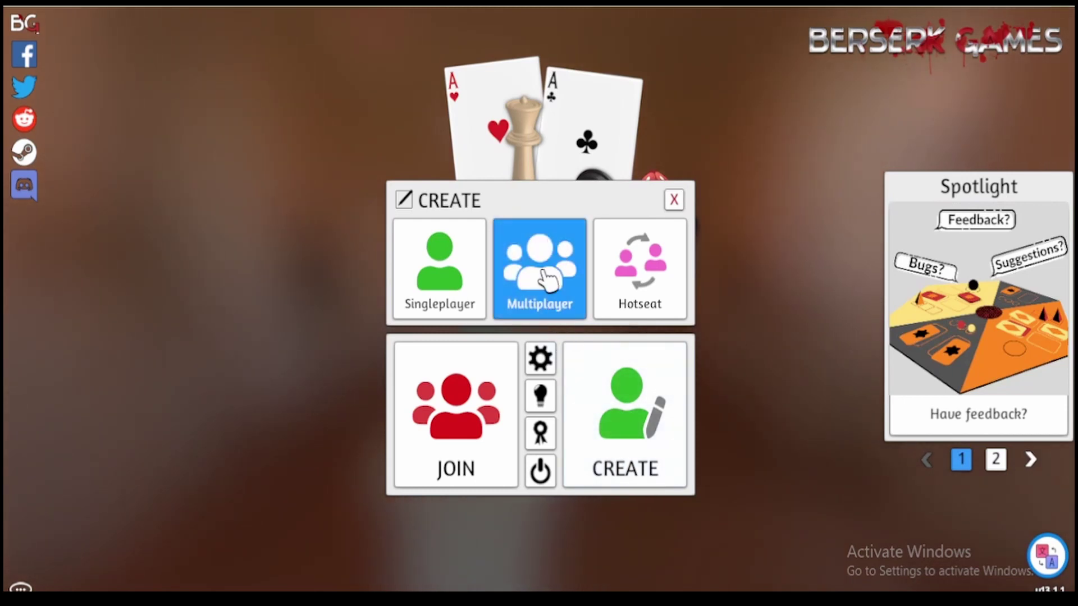
Host a Friends-only multiplayer server named 'optcg' for up to 8 players.
left_click(543, 278)
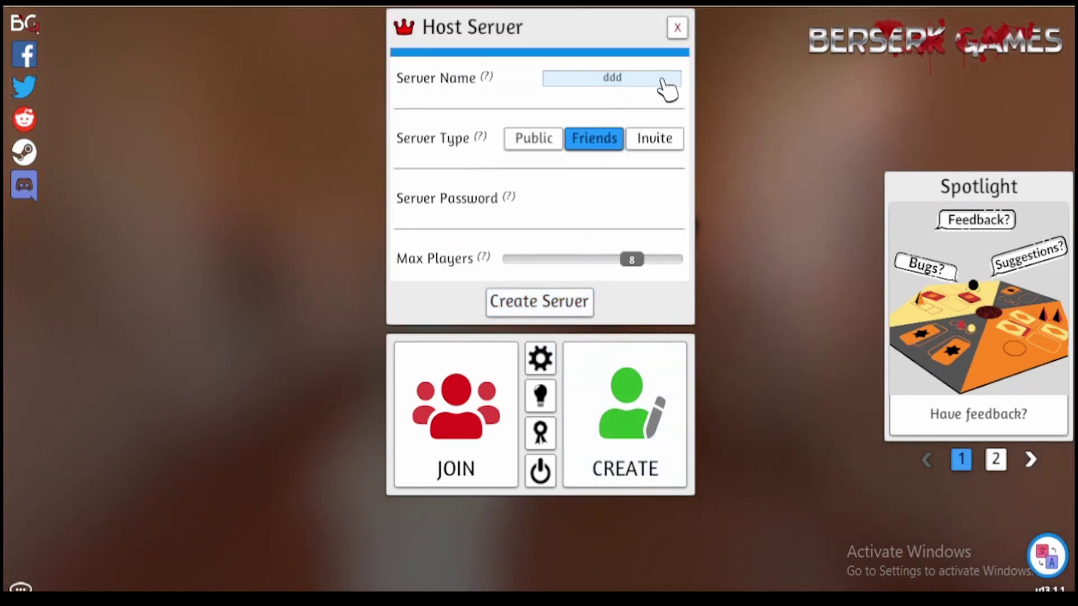
left_click(646, 74)
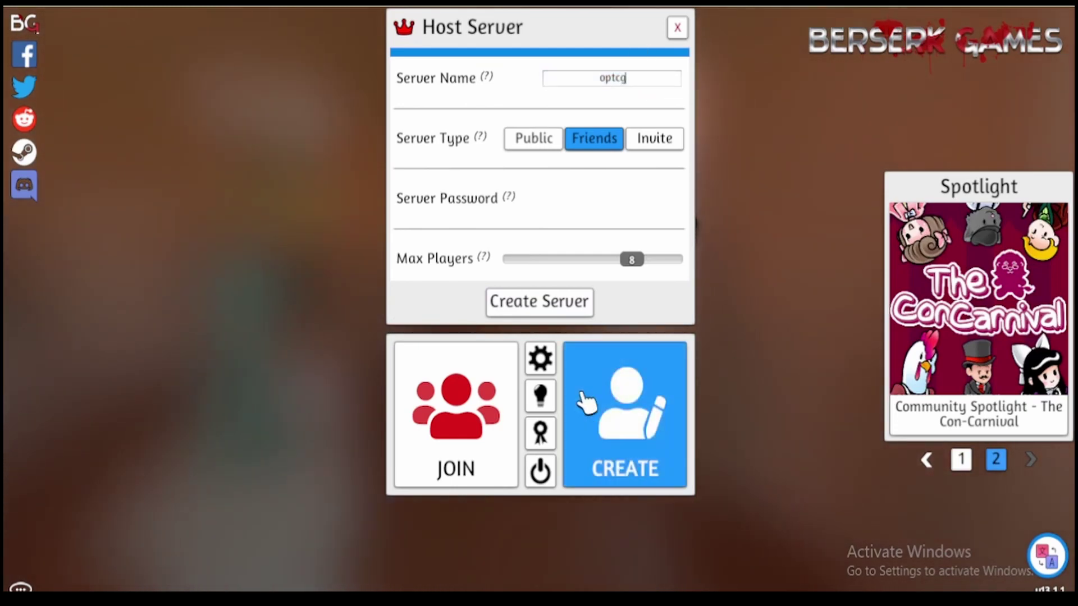
left_click(580, 307)
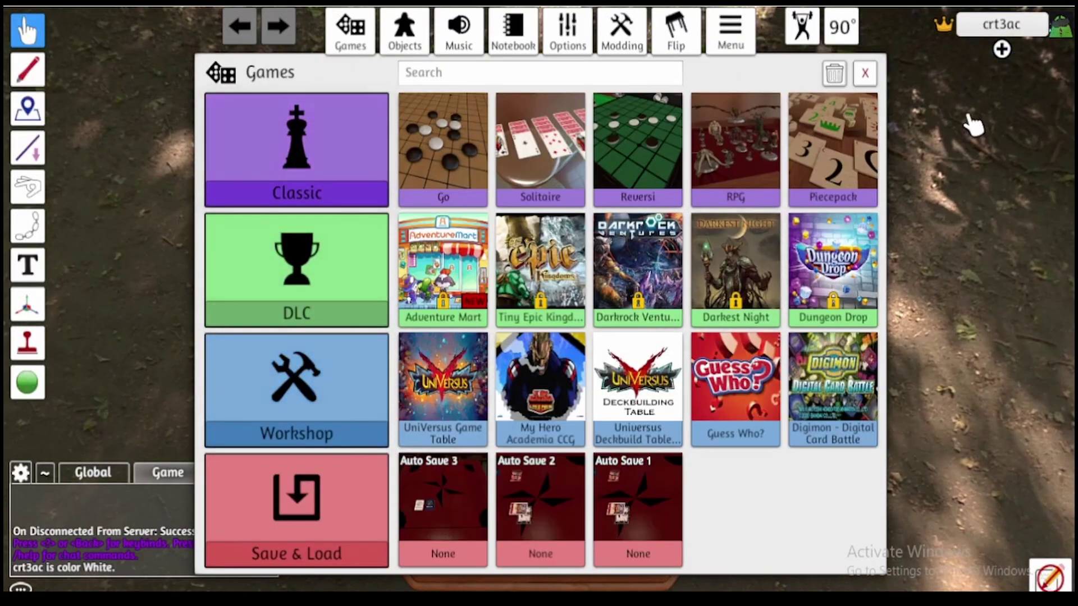
Close the Games browser and swap the table for the red Square table.
left_click(864, 73)
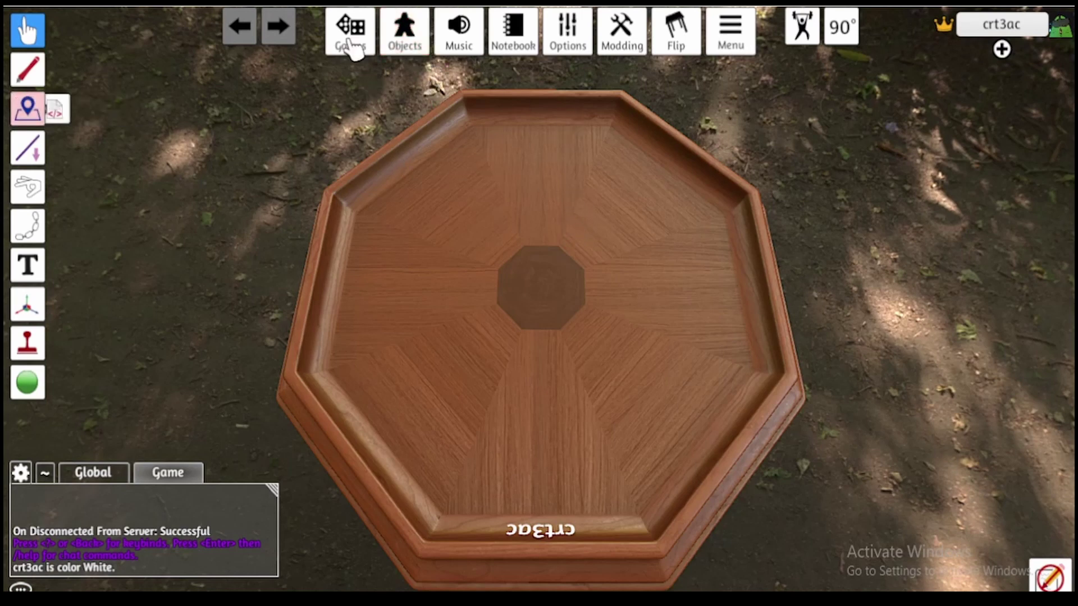
left_click(414, 48)
left_click(765, 250)
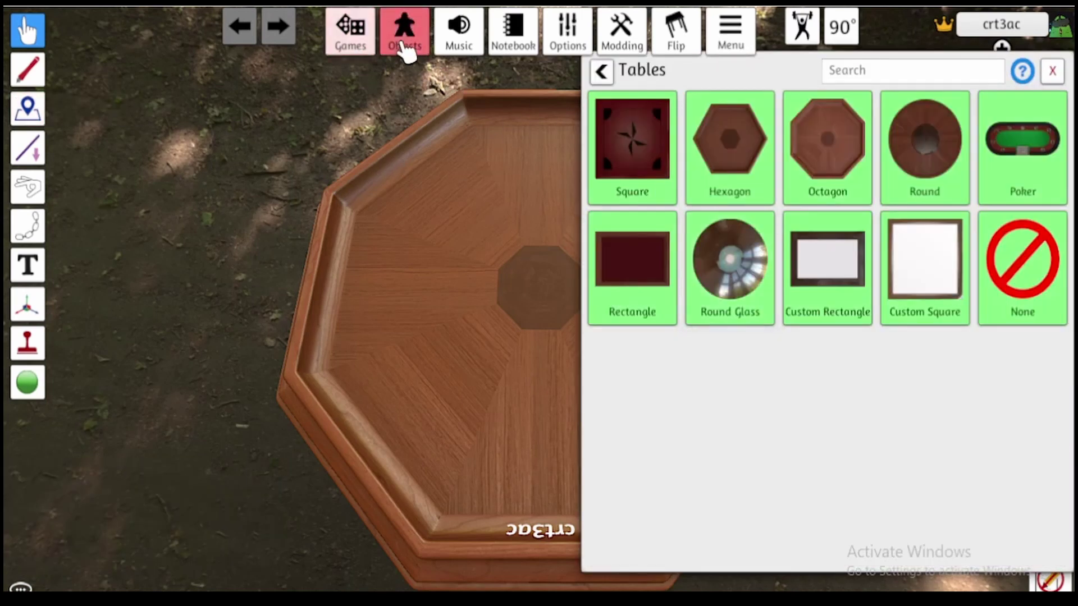
left_click(673, 177)
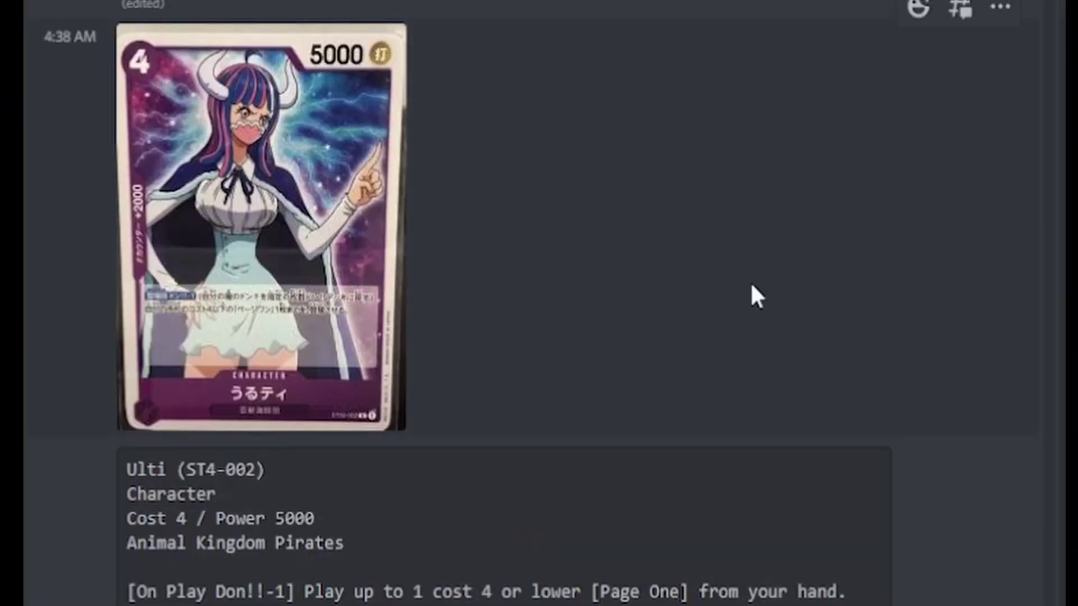
Scroll up Discord to the Luffy (ST1-001) leader post and view its image full size.
scroll(811, 269, "up", 15)
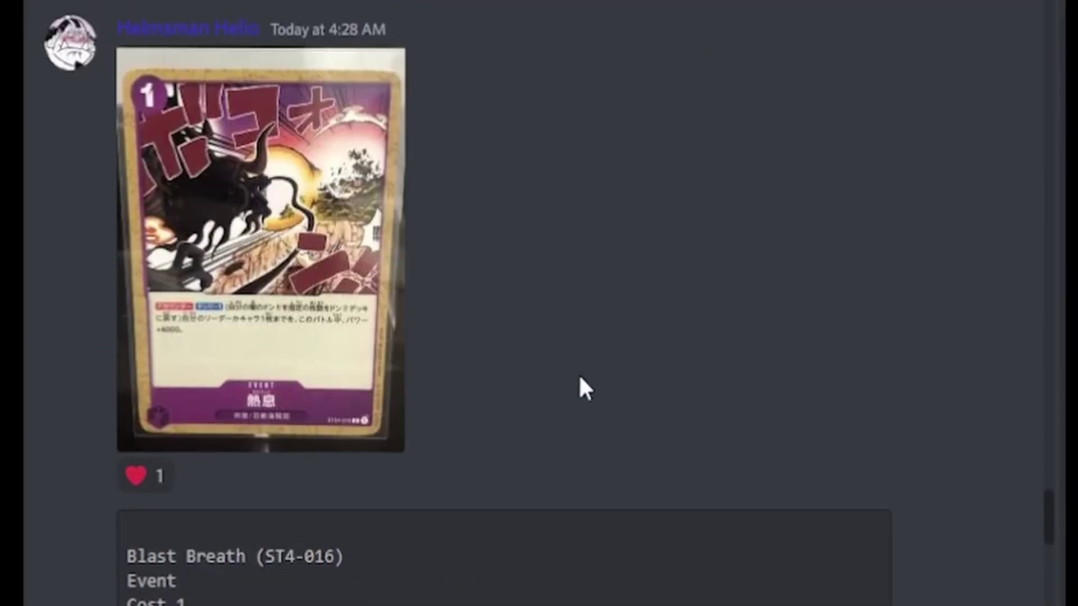
scroll(574, 371, "up", 15)
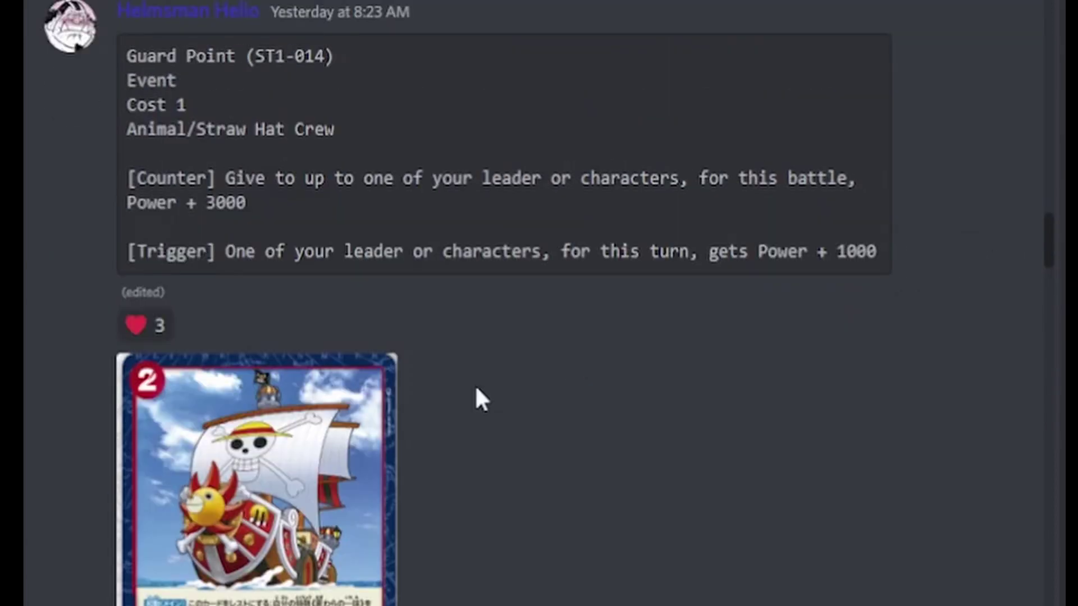
scroll(506, 392, "up", 15)
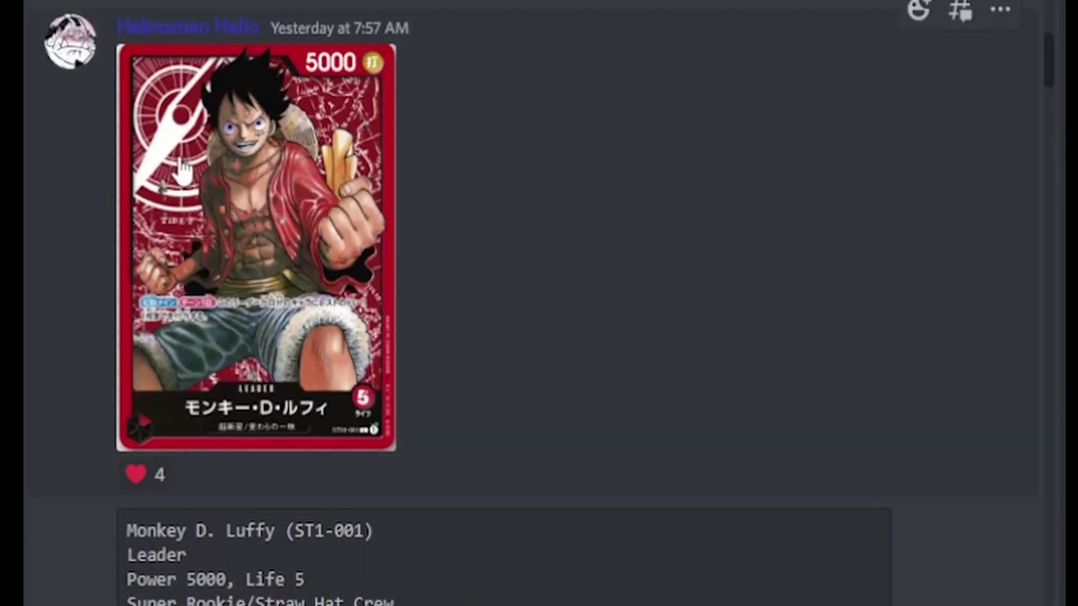
left_click(218, 221)
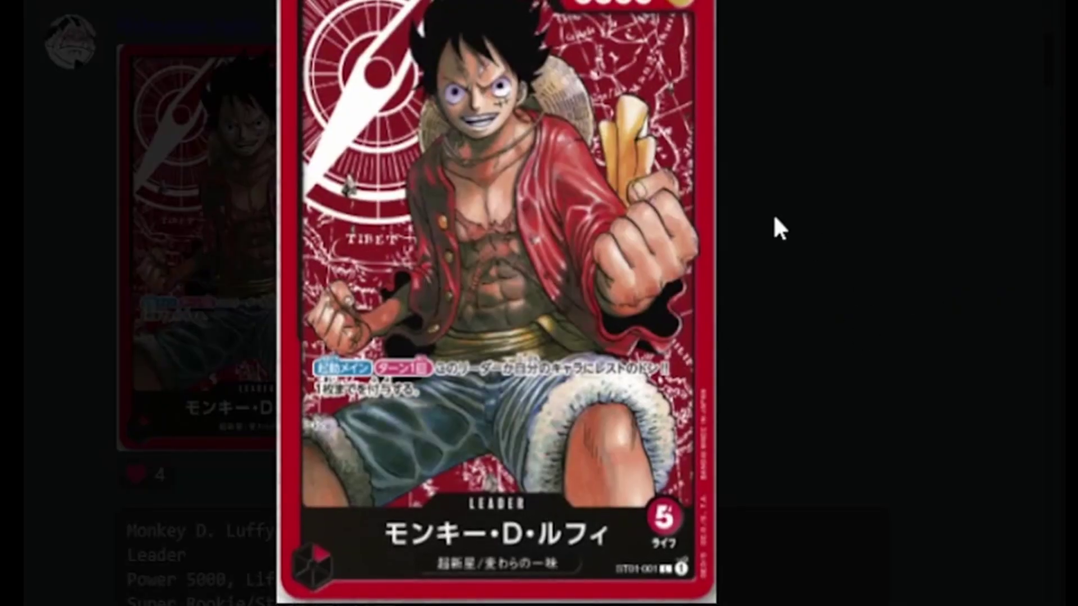
left_click(799, 219)
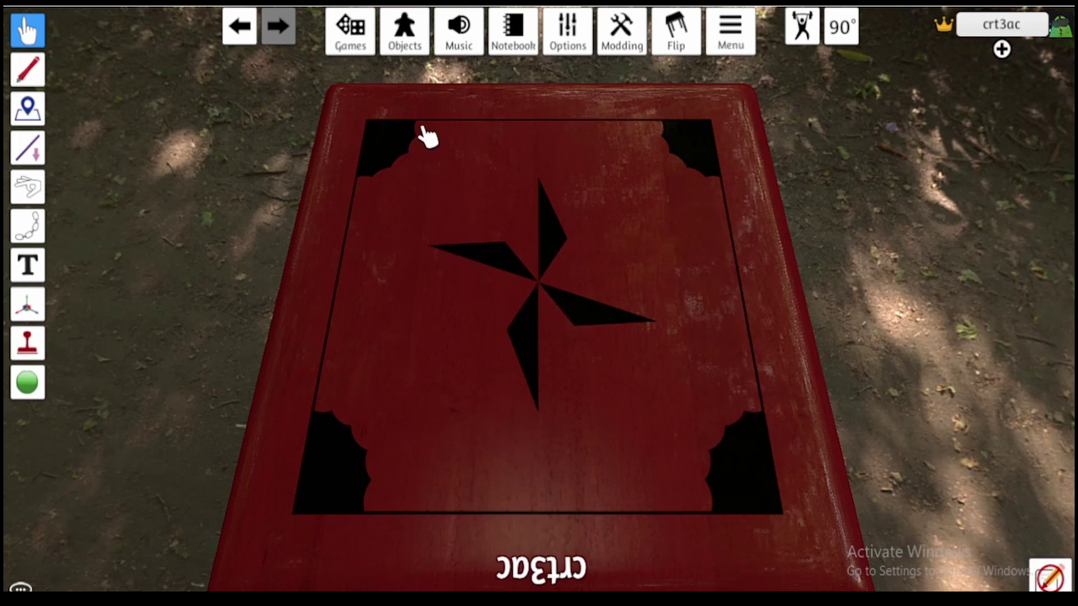
Drag a blank Custom Card from Objects > Components > Cards onto the table.
left_click(414, 43)
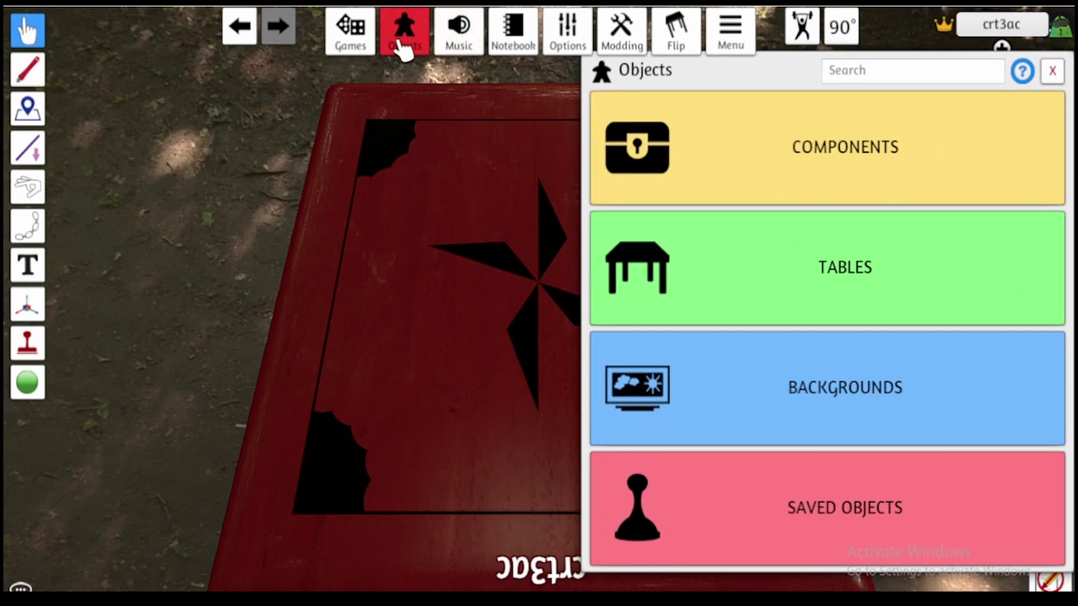
left_click(827, 125)
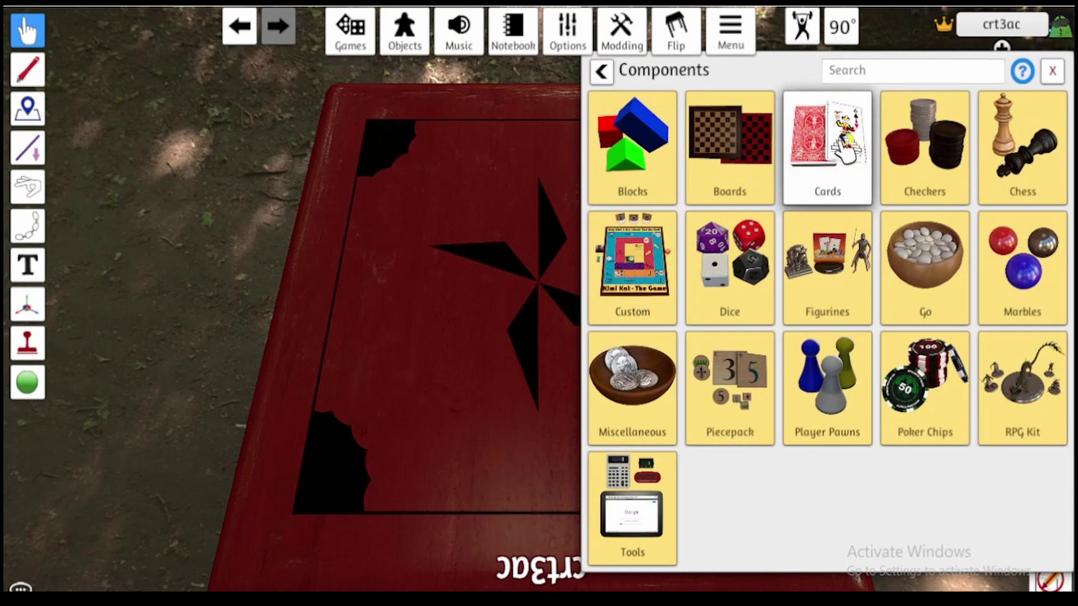
left_click(843, 146)
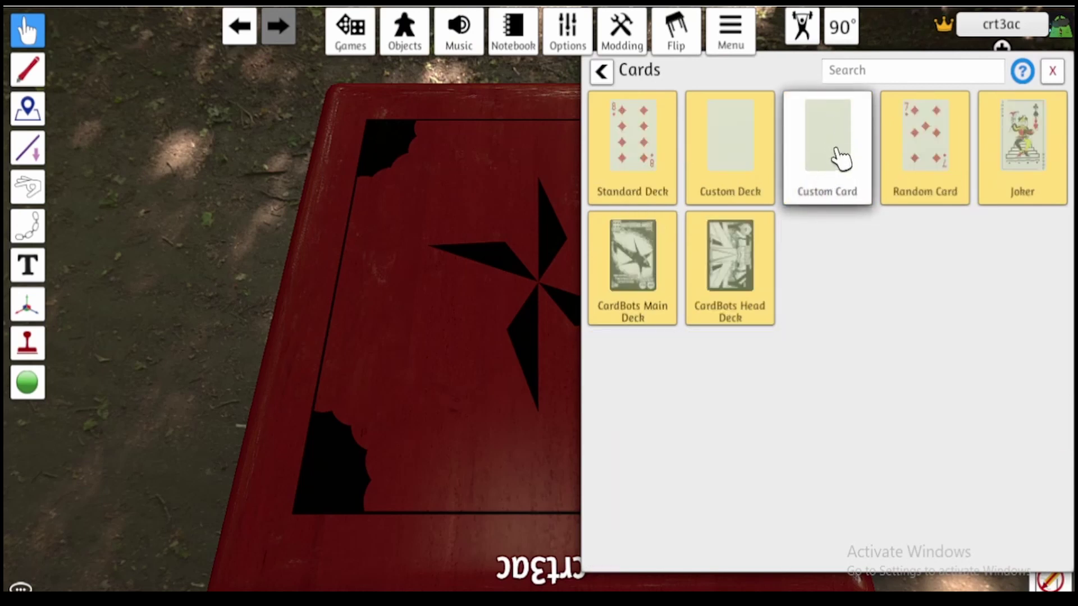
left_click_drag(840, 160, 440, 386)
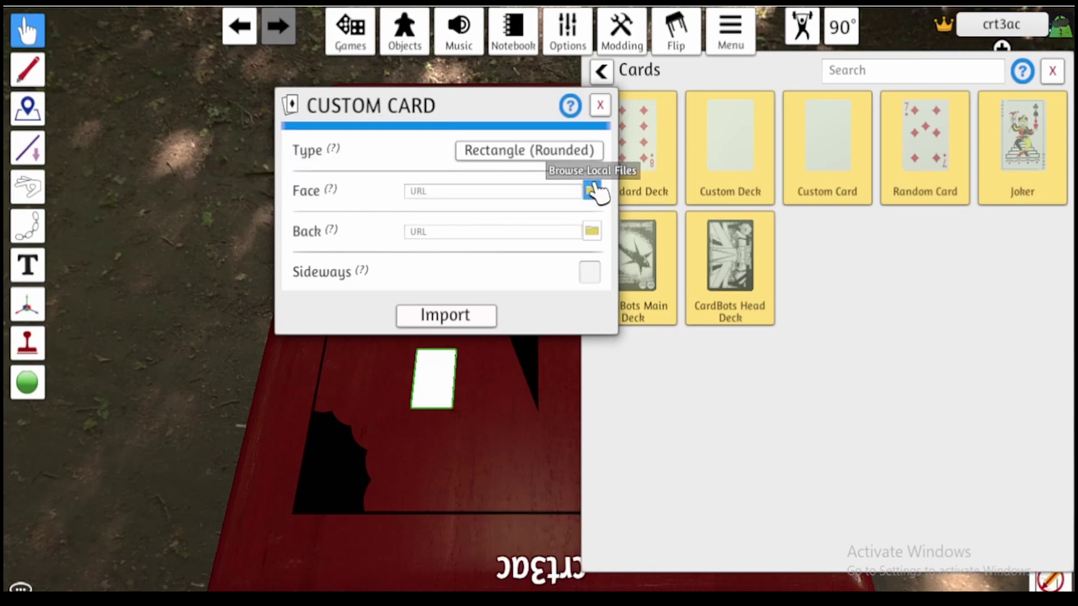
Set LuffyLeader.png as the card face and upload it to the cloud.
left_click(593, 190)
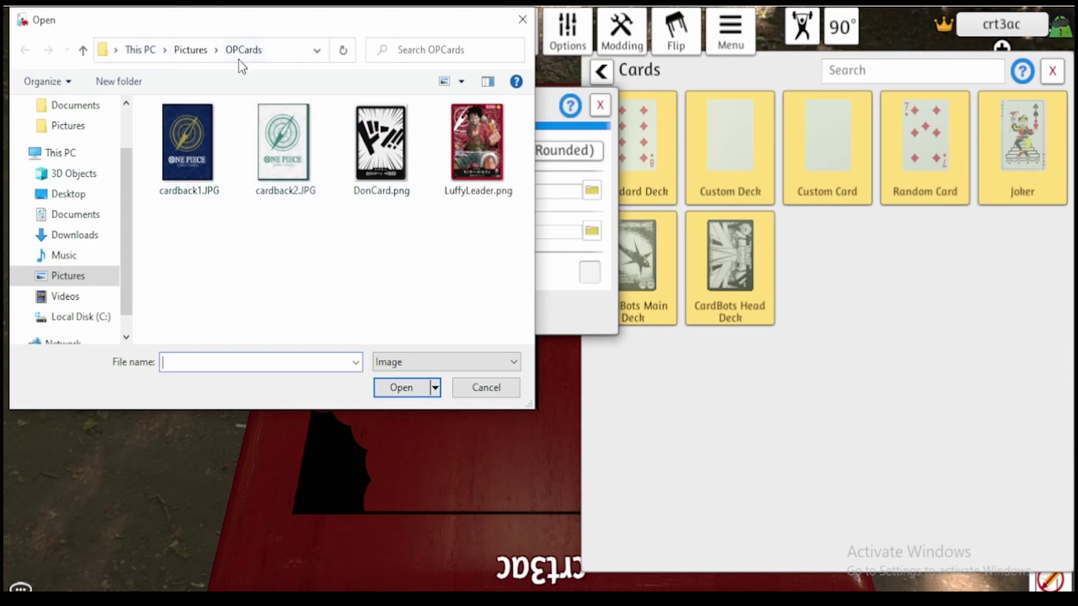
left_click(476, 139)
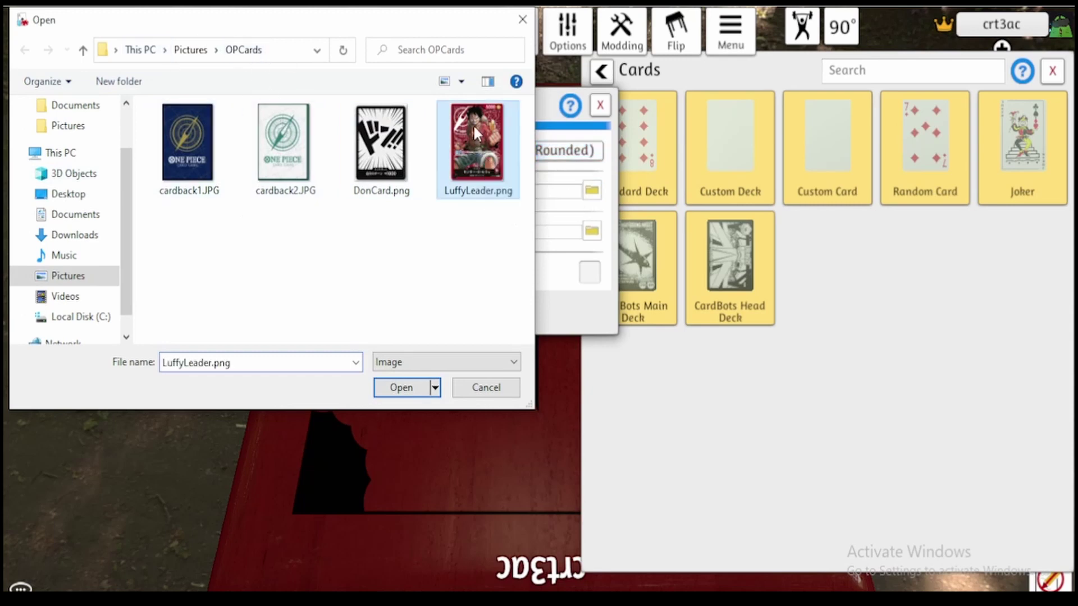
left_click(412, 392)
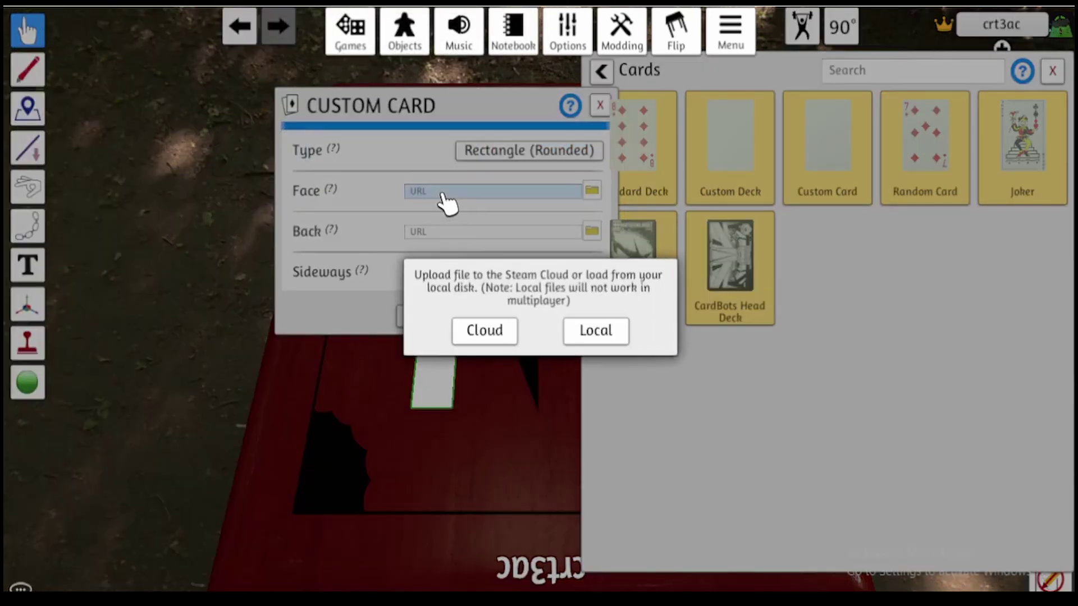
left_click(502, 342)
left_click(502, 346)
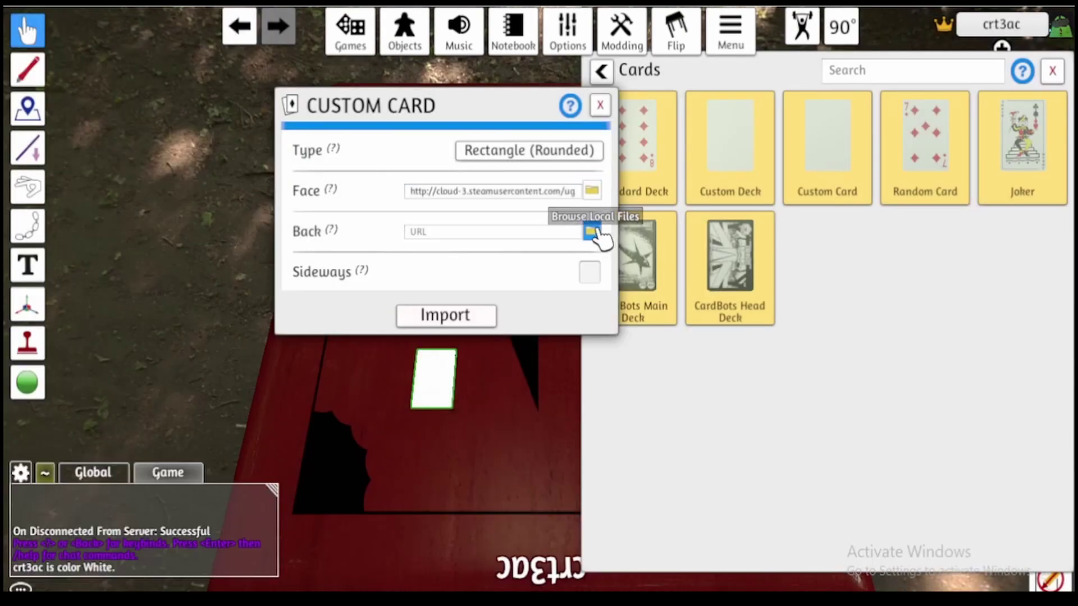
Set cardback1.JPG as the card back, upload it, and import the Luffy card.
left_click(594, 232)
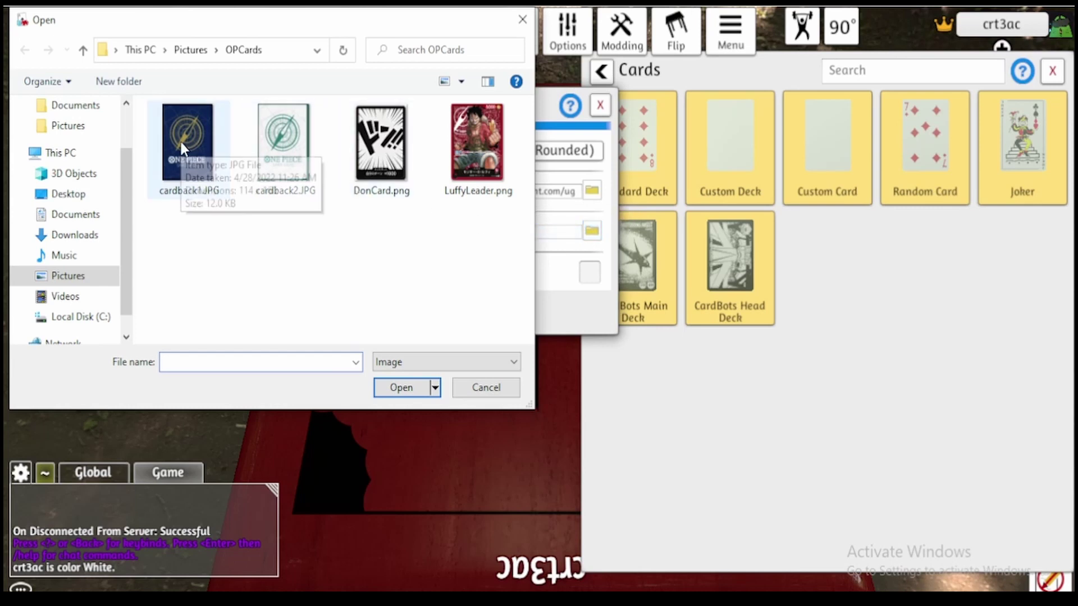
left_click(196, 160)
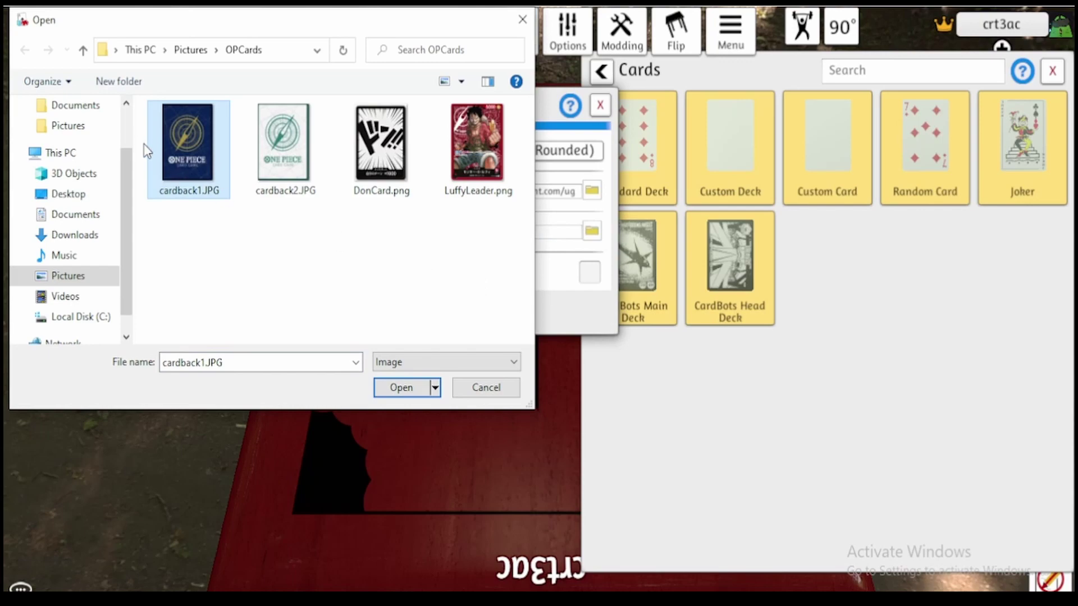
left_click(410, 391)
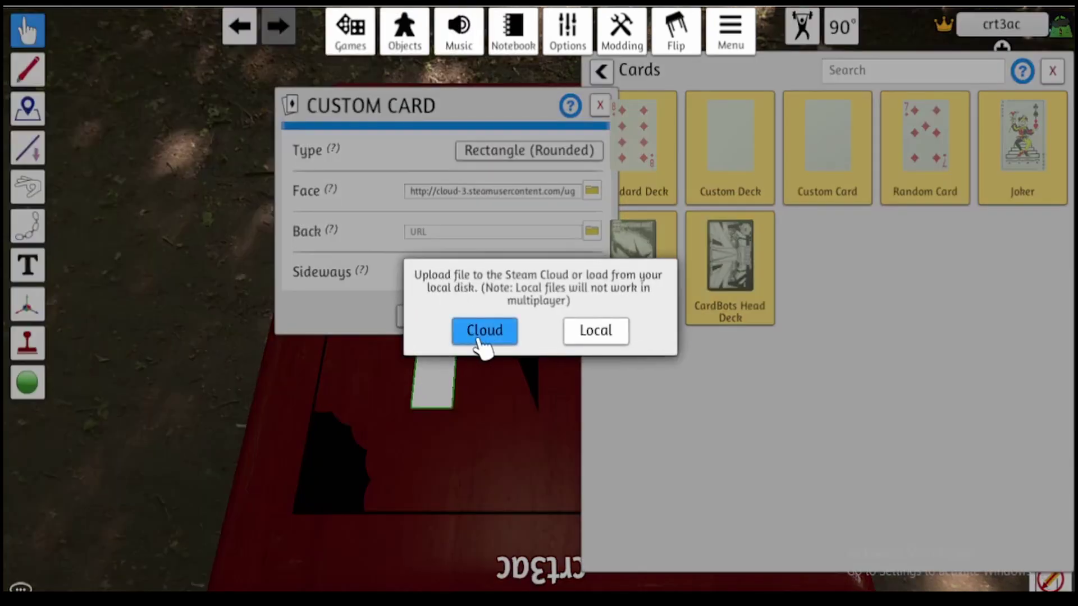
left_click(493, 348)
left_click(497, 357)
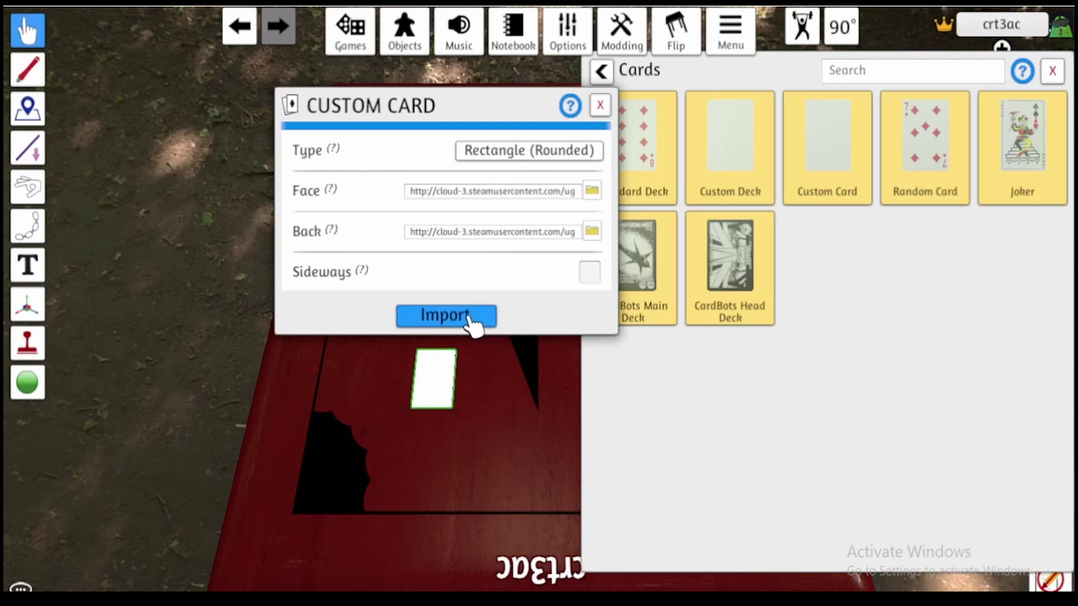
left_click(472, 322)
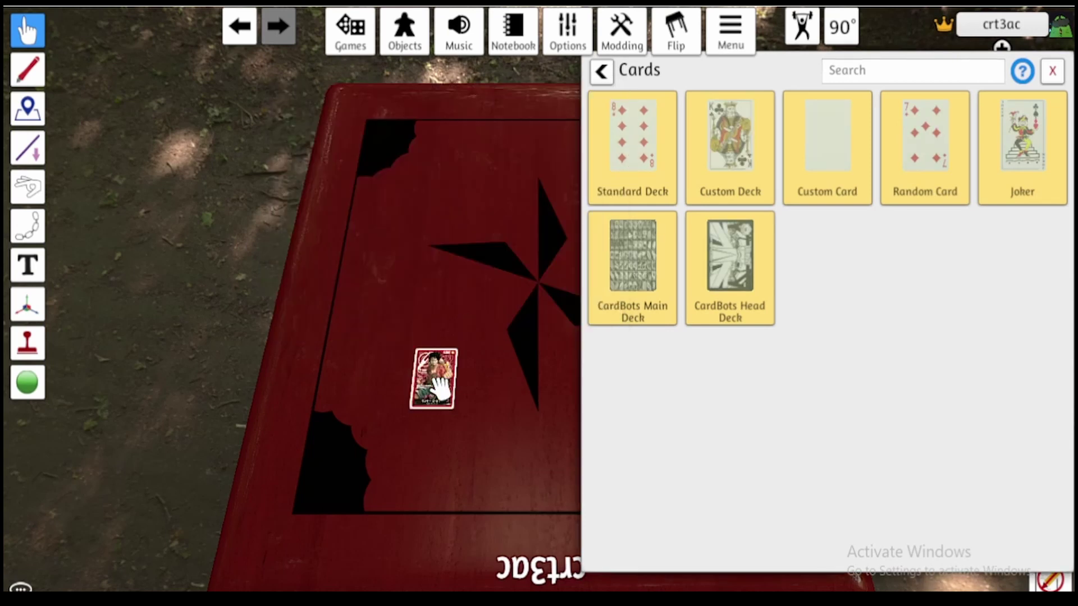
Preview the Luffy card and flip it face down and up with F and the context menu.
key("alt")
key("f")
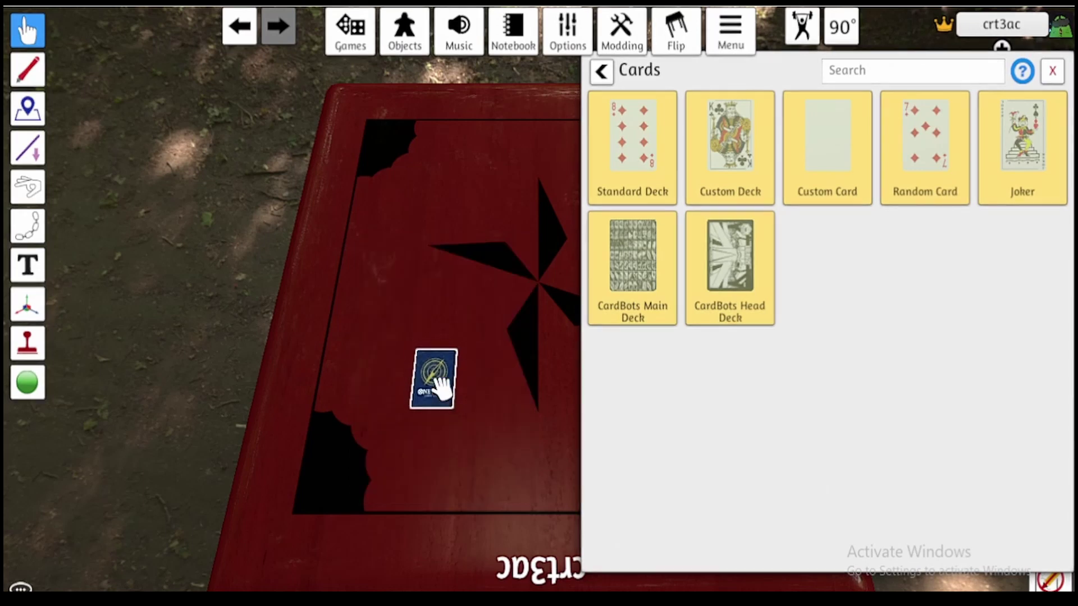
key("f")
right_click(440, 384)
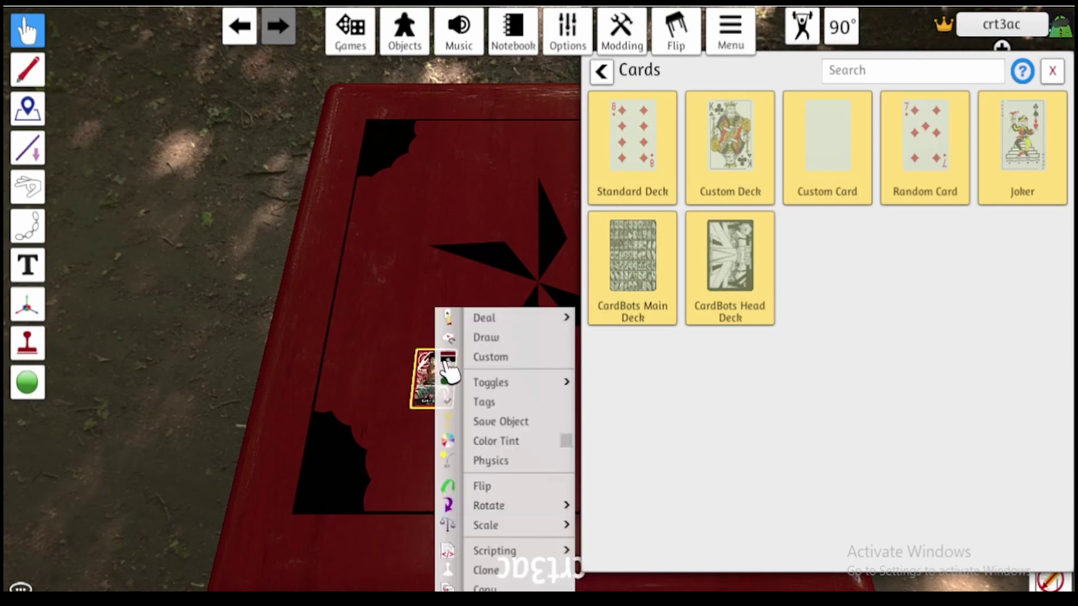
left_click(494, 486)
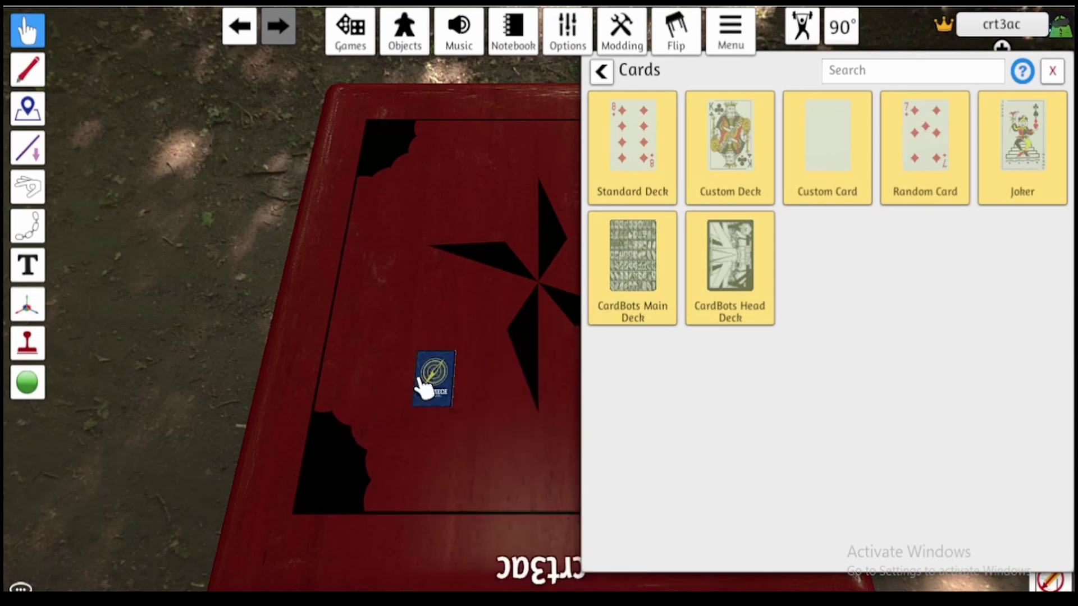
key("f")
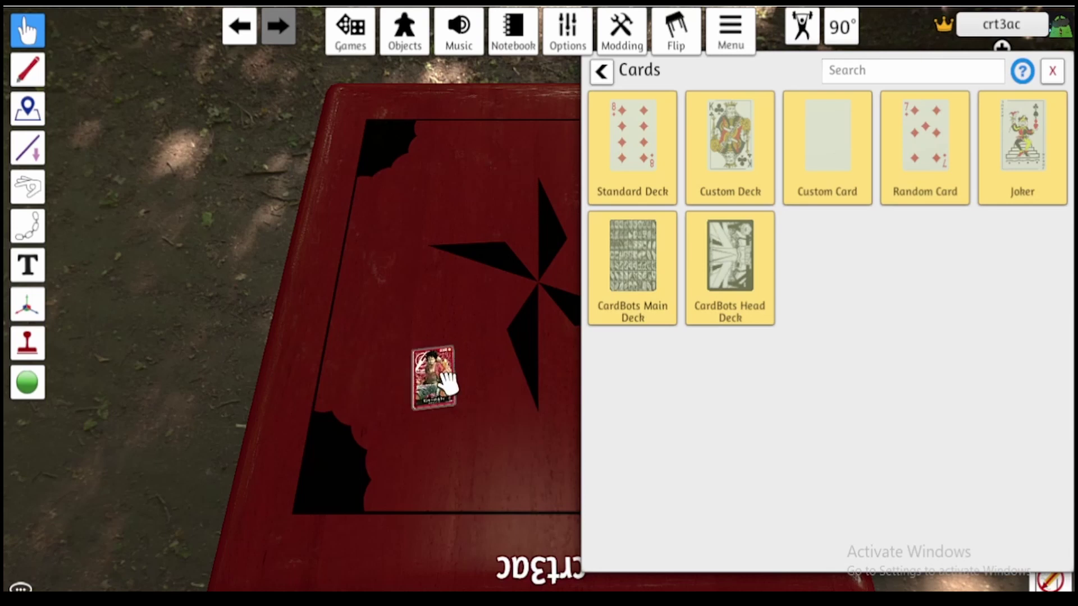
Rotate the card 90° and back, move it up the table, and drop another blank Custom Card.
key("e")
key("q")
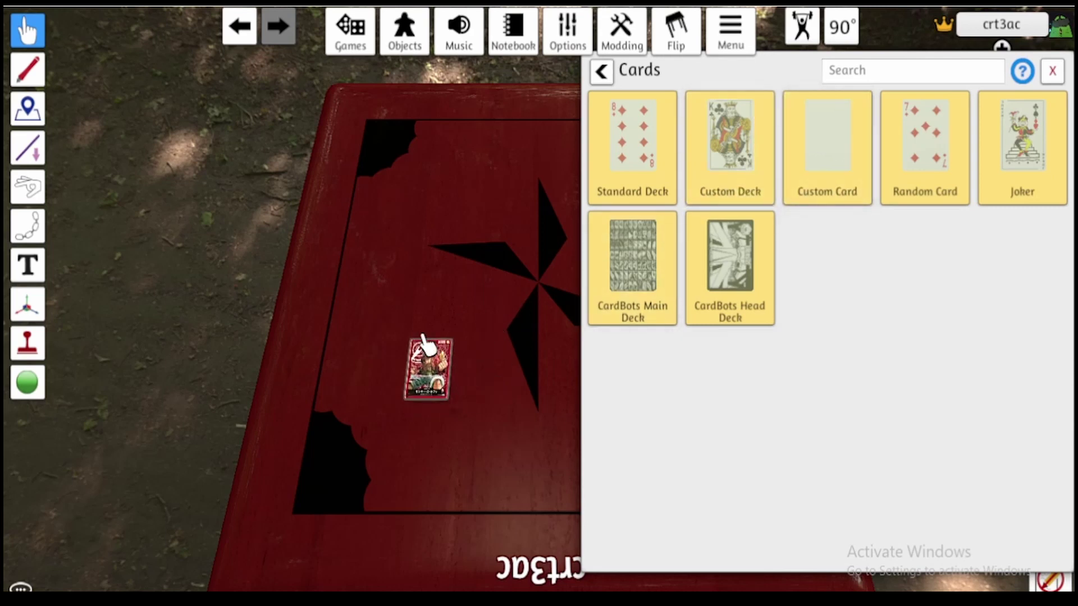
left_click_drag(422, 354, 409, 242)
left_click_drag(845, 180, 503, 414)
Set DonCard.png as the new card's face and upload it to the cloud.
left_click(592, 191)
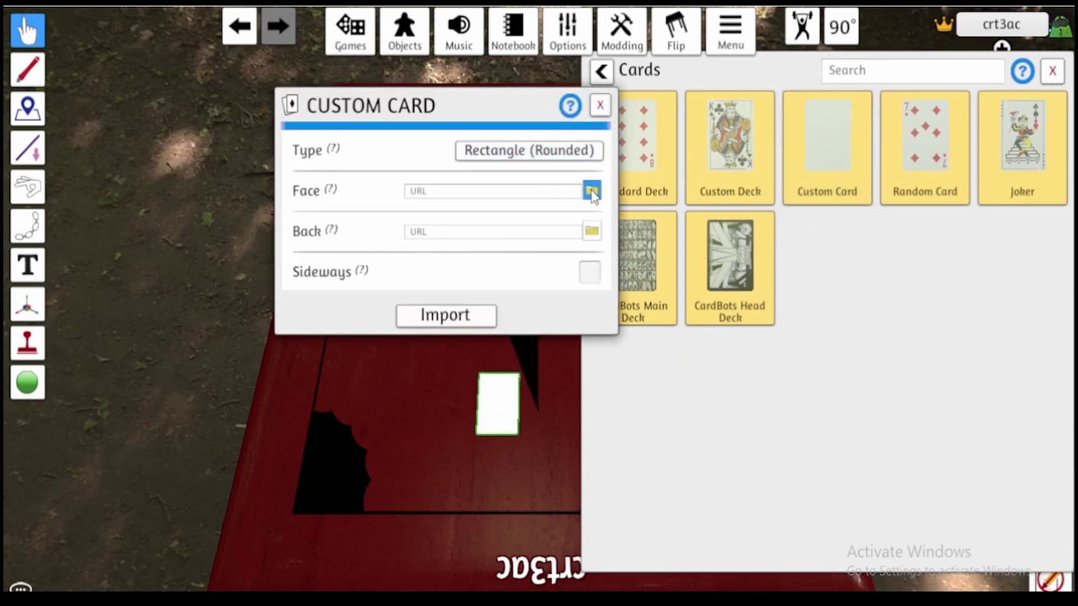
left_click(403, 151)
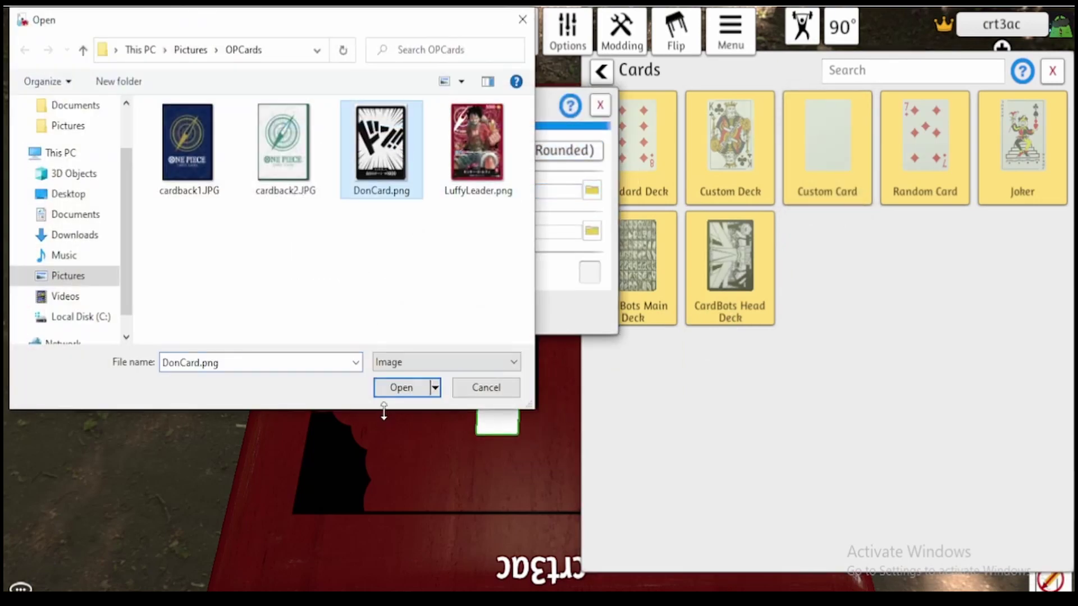
left_click(406, 380)
left_click(502, 335)
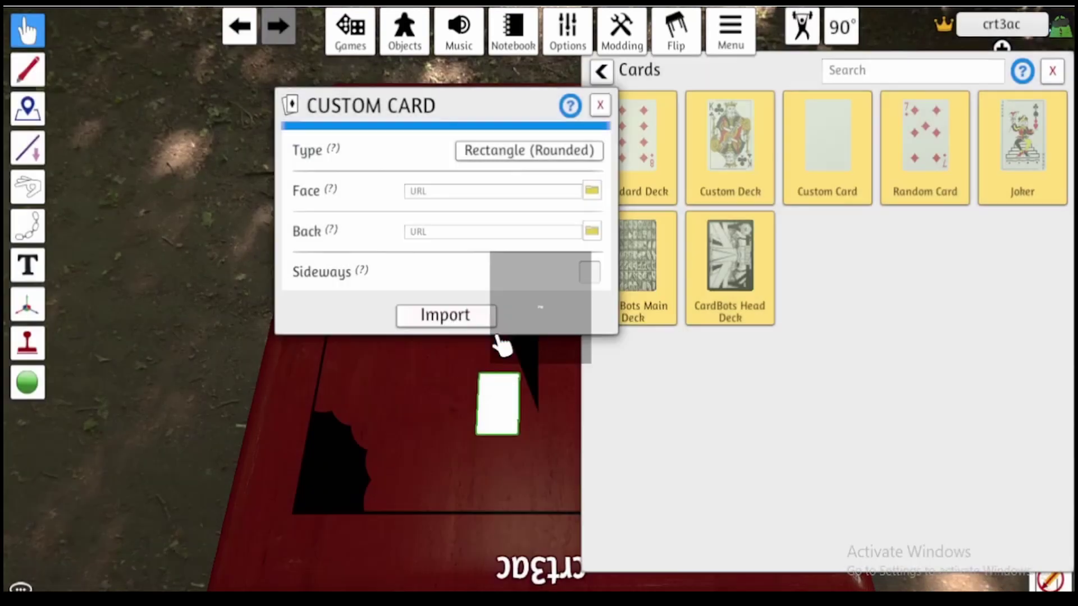
left_click(508, 344)
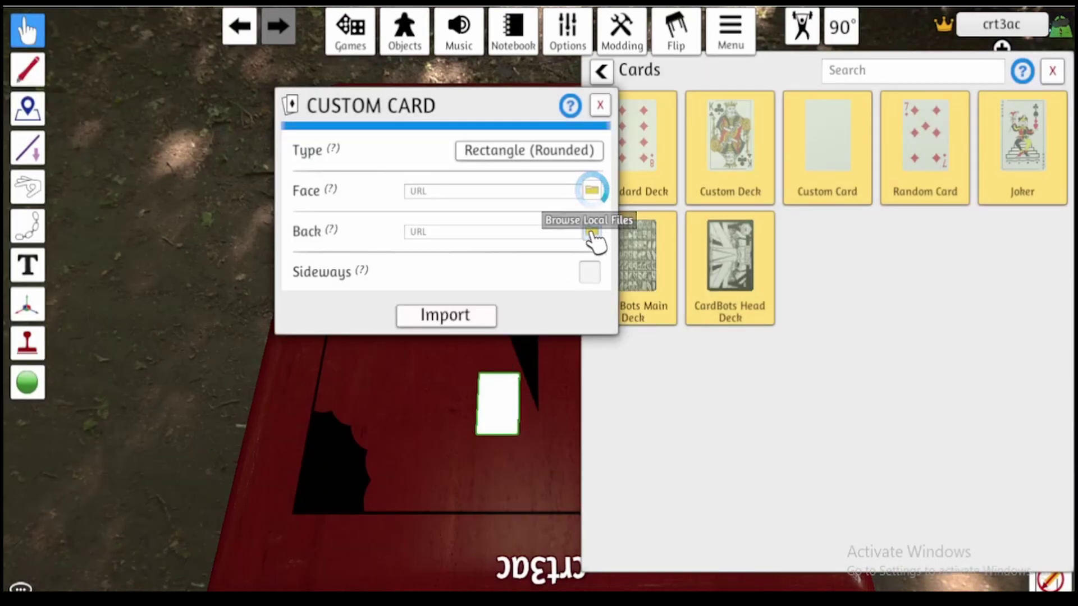
Set cardback2.JPG as the back, upload it, and import the DON card.
left_click(592, 233)
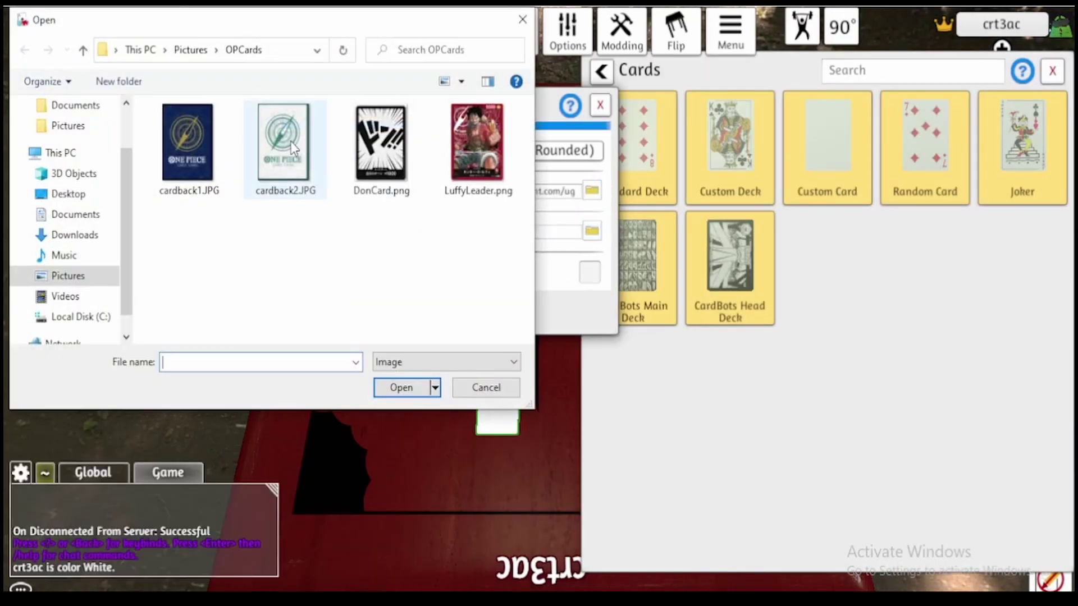
left_click(291, 141)
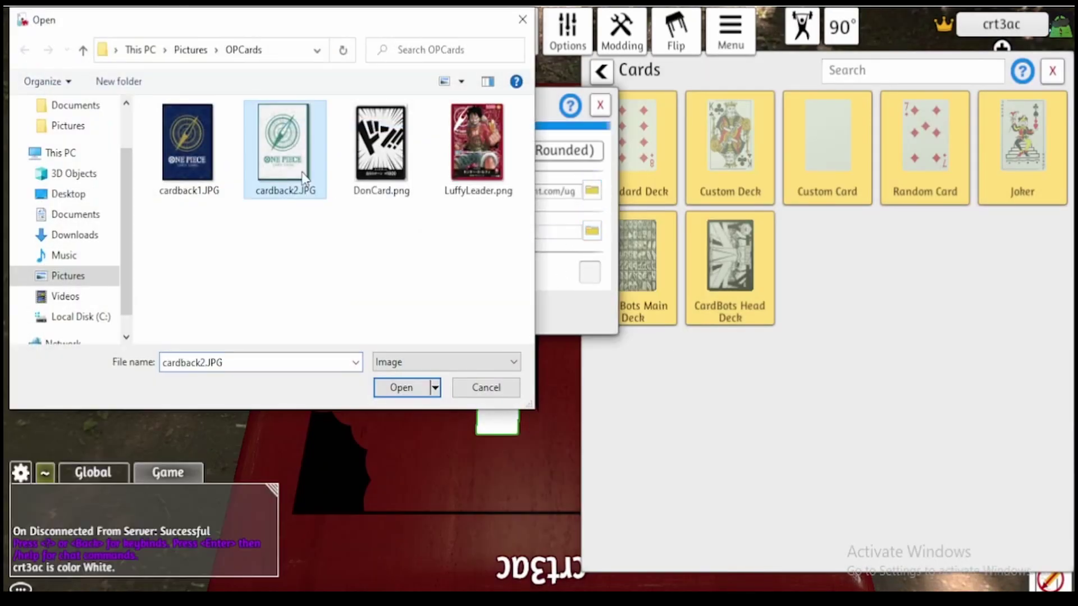
left_click(412, 390)
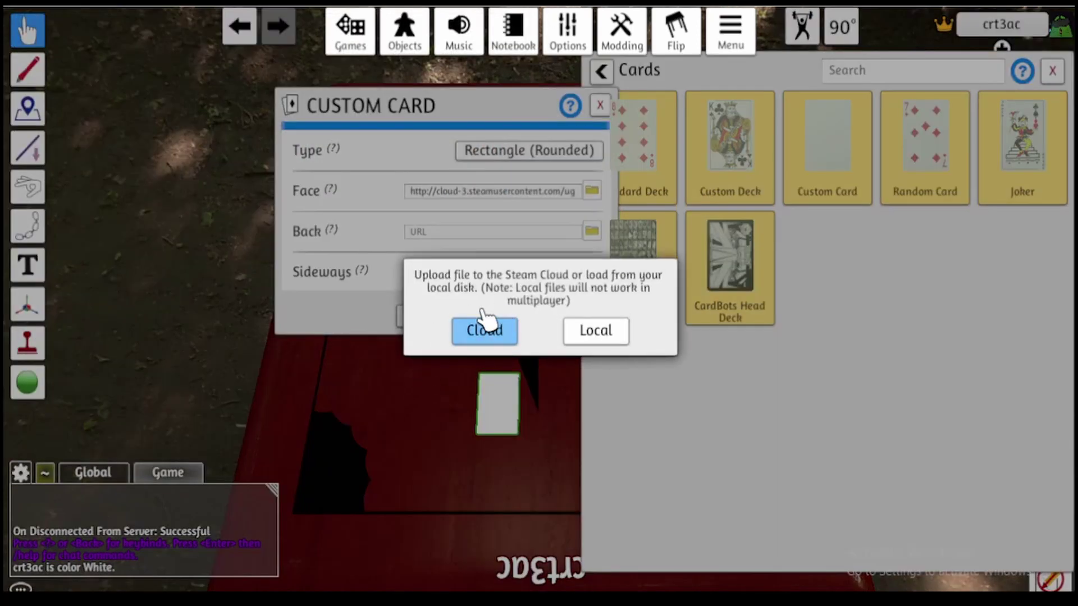
left_click(493, 338)
left_click(484, 351)
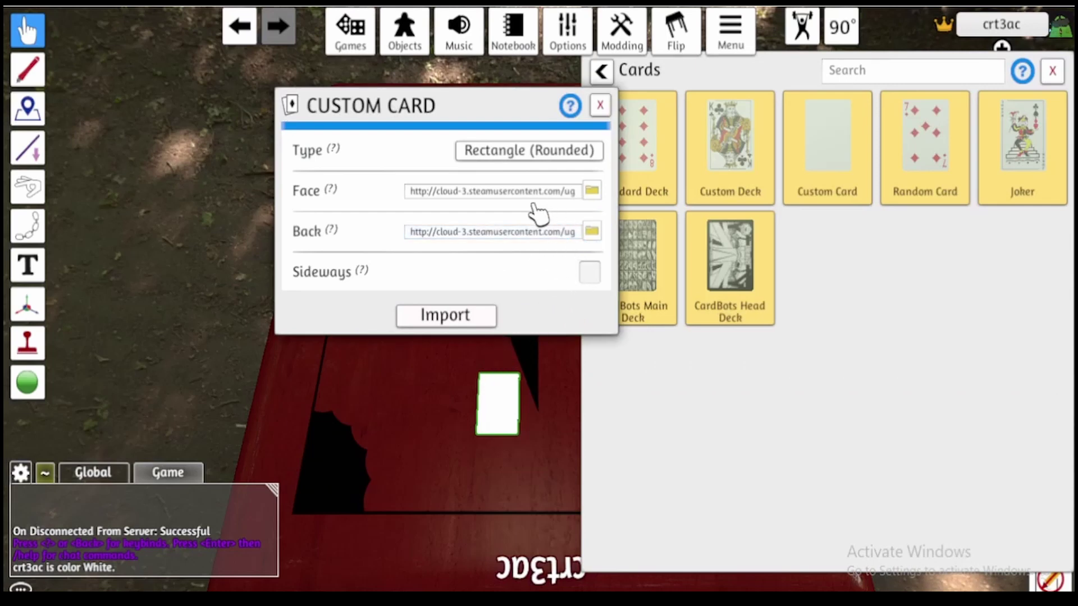
left_click(476, 318)
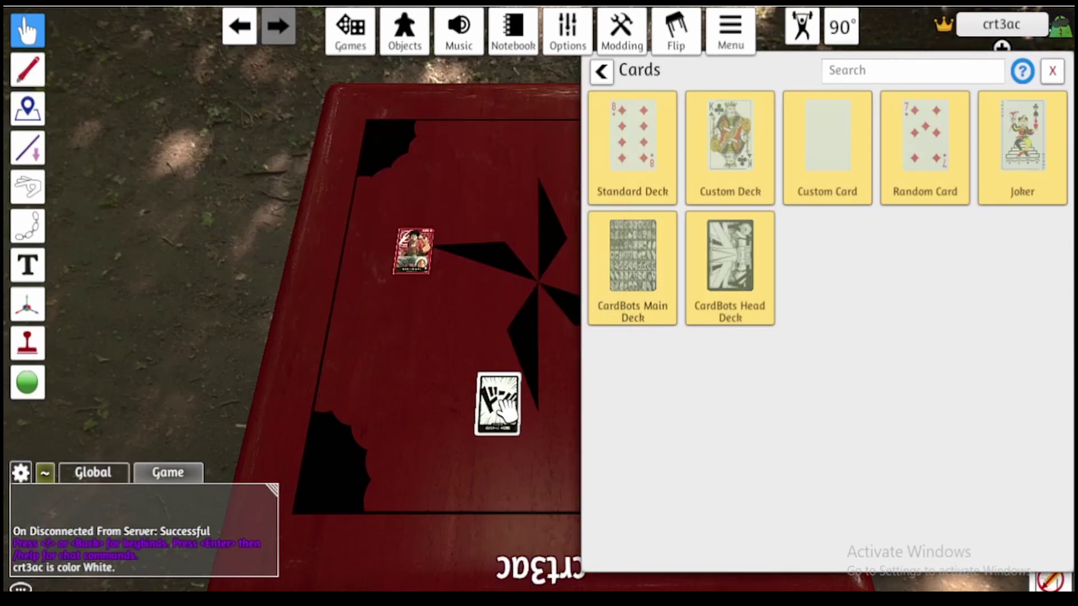
Pull cards off the DON stack, flip them, and stack them face-down beside the leader.
left_click_drag(501, 408, 497, 417)
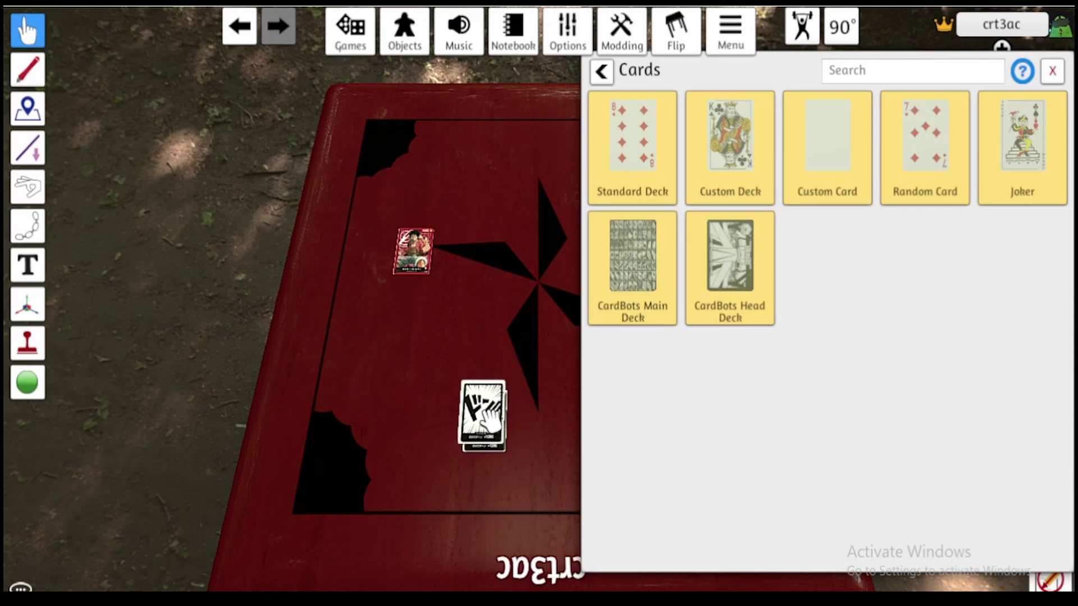
left_click_drag(487, 418, 484, 415)
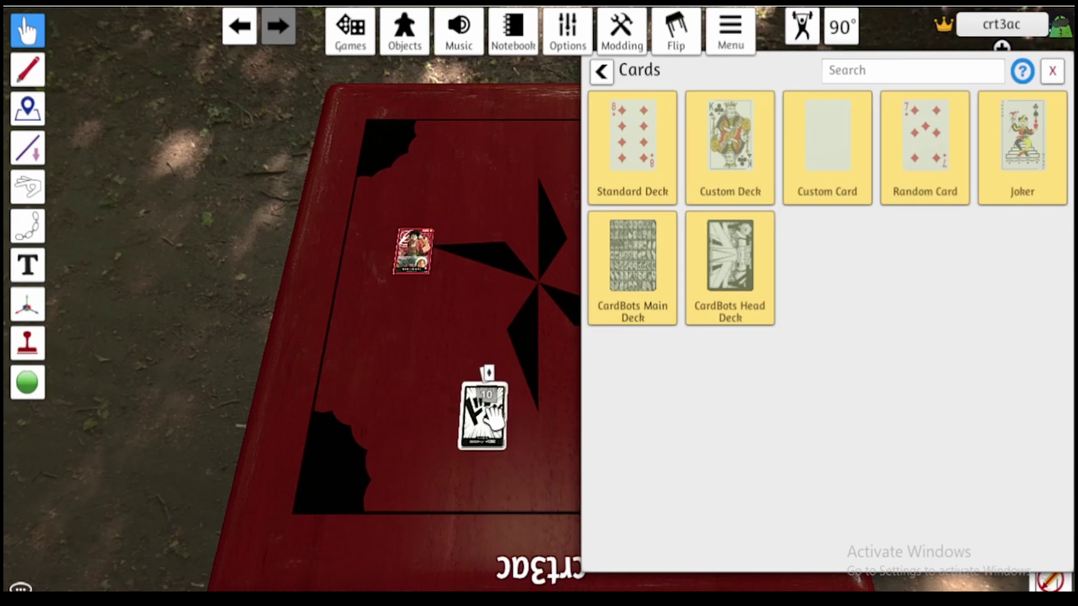
key("r")
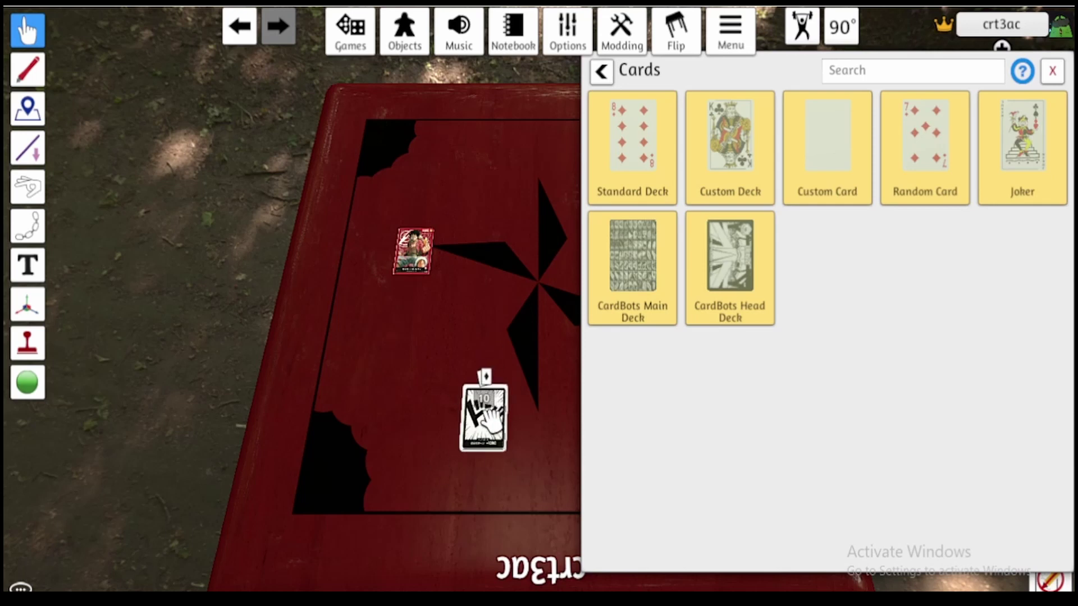
left_click_drag(491, 421, 392, 433)
key("f")
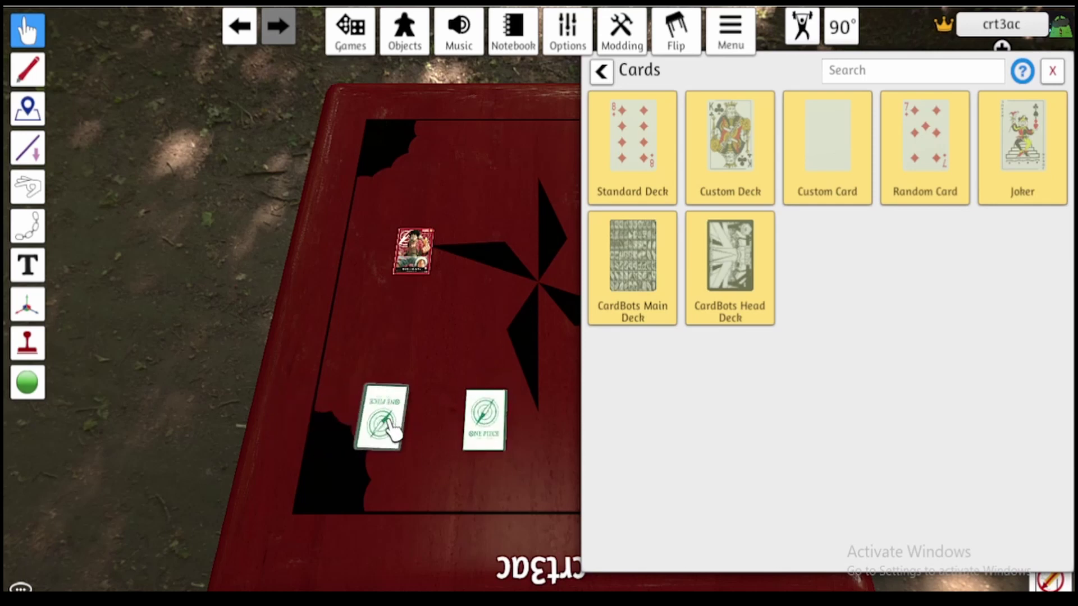
left_click_drag(403, 432, 488, 433)
key("f")
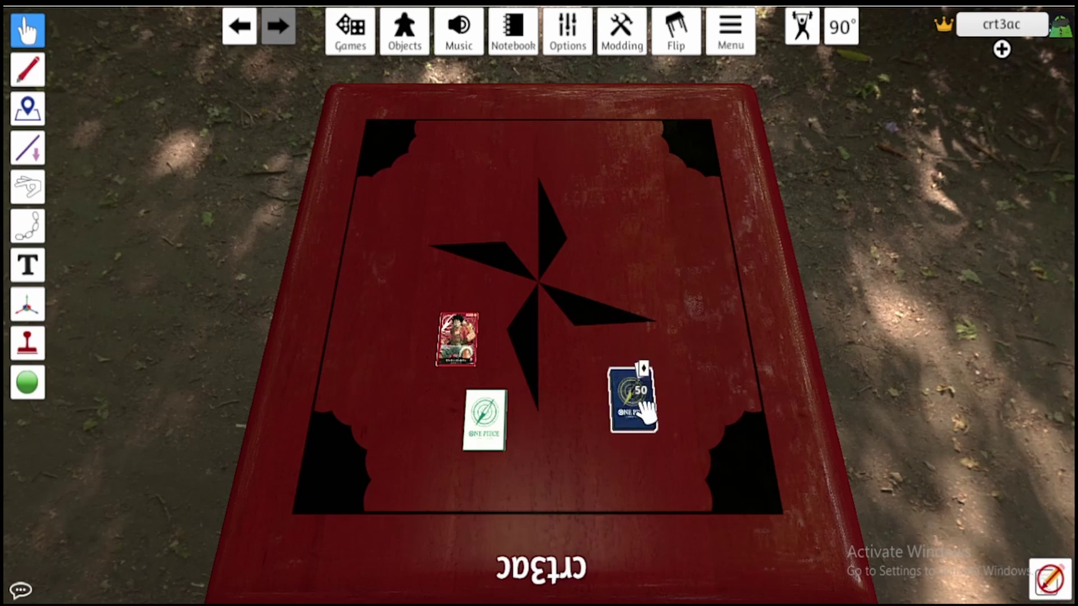
Draw two cards from the blue deck, flip them face-up to inspect, and return them.
left_click_drag(650, 406, 623, 402)
key("f")
key("f")
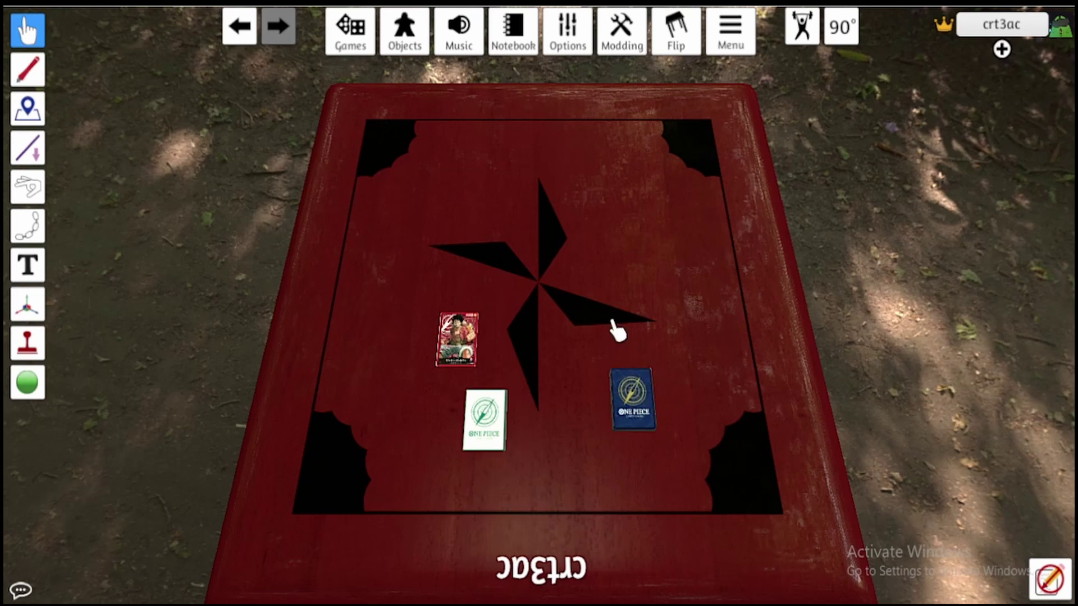
left_click_drag(633, 399, 596, 336)
key("f")
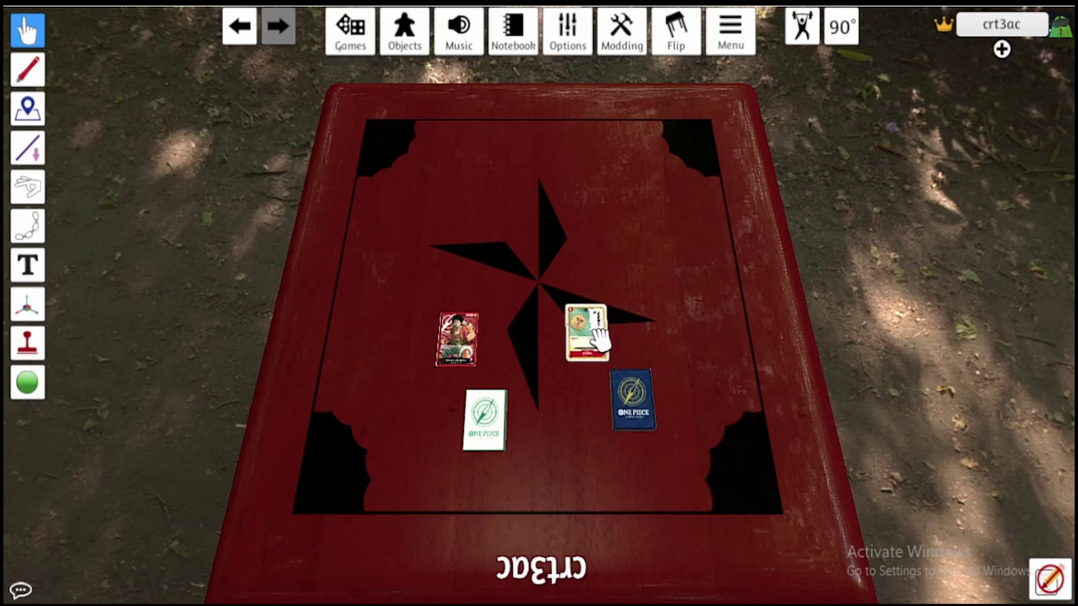
left_click_drag(596, 336, 637, 413)
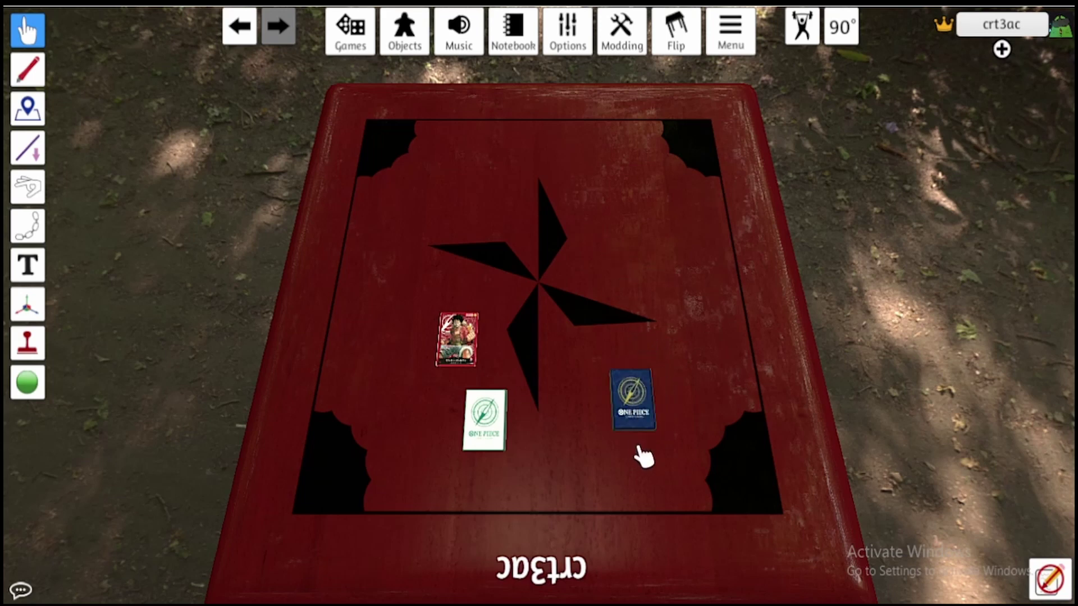
Save the blue One Piece deck as a reusable object named 'rrr'.
right_click(640, 400)
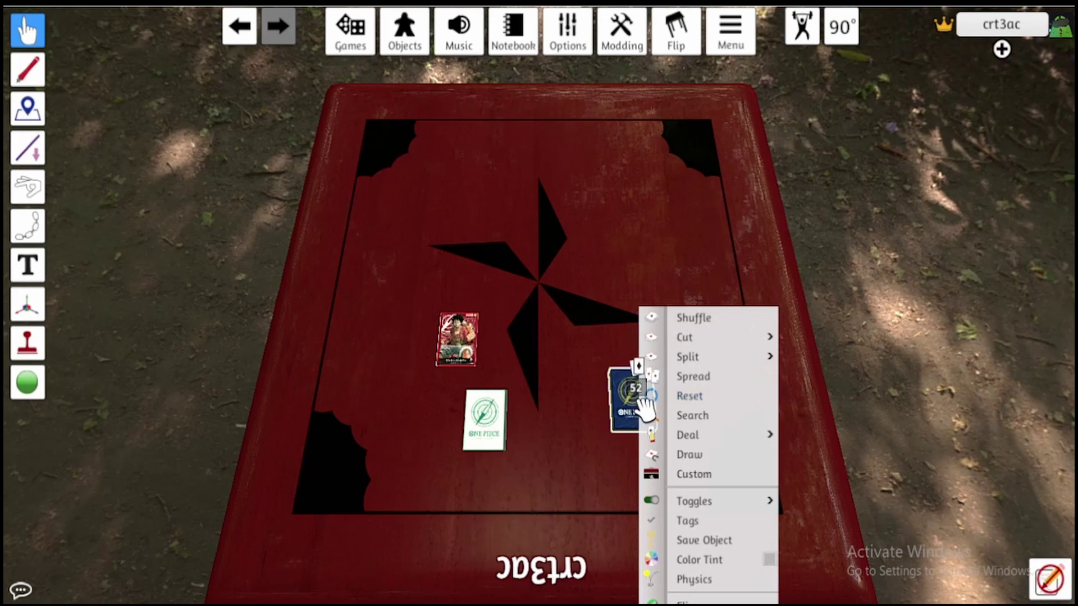
right_click(636, 397)
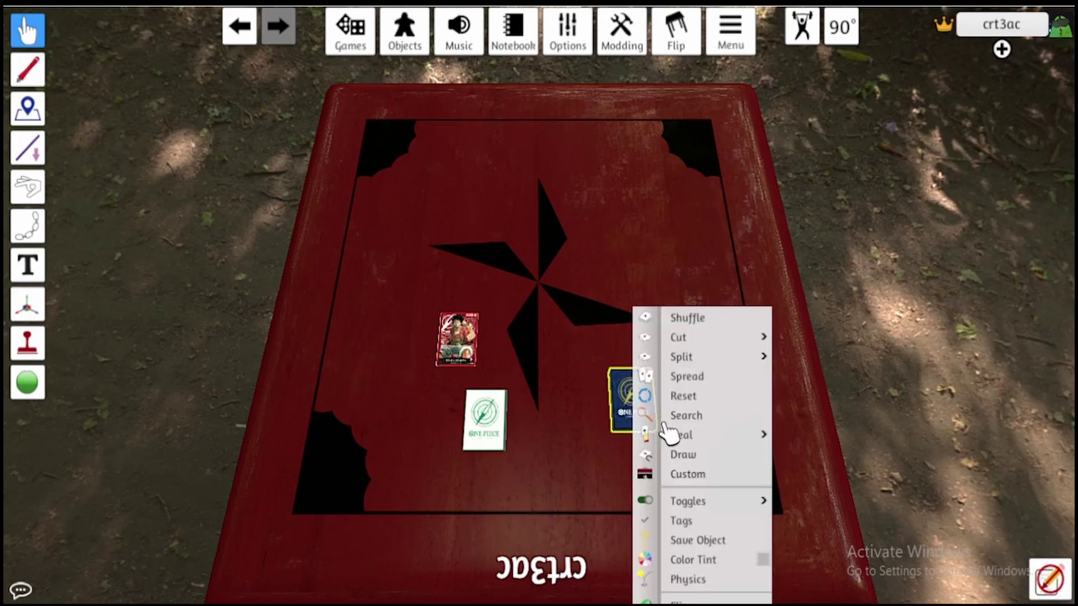
left_click(698, 541)
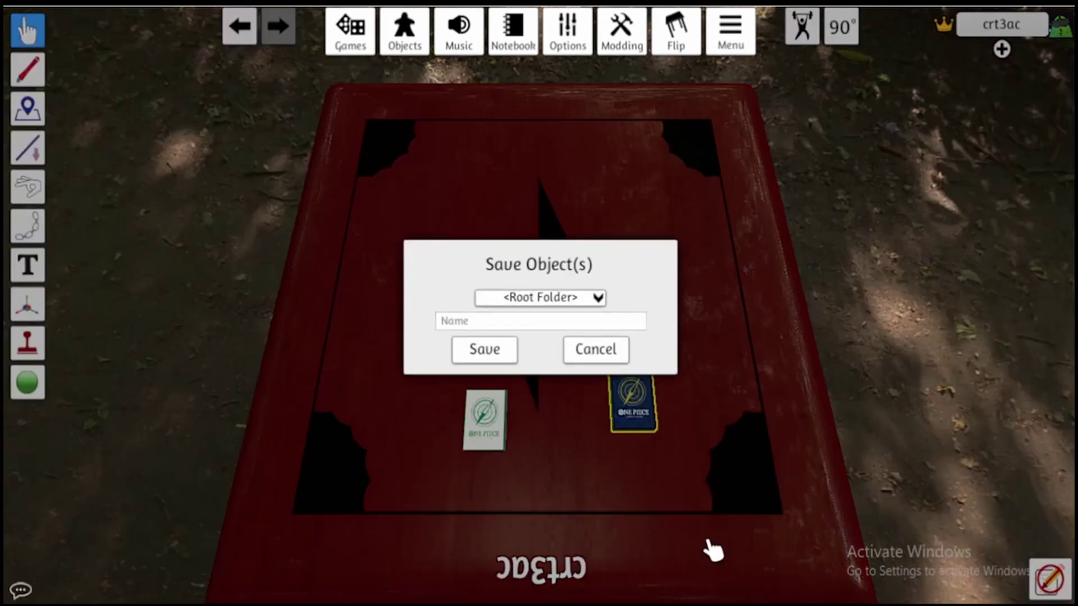
left_click(466, 324)
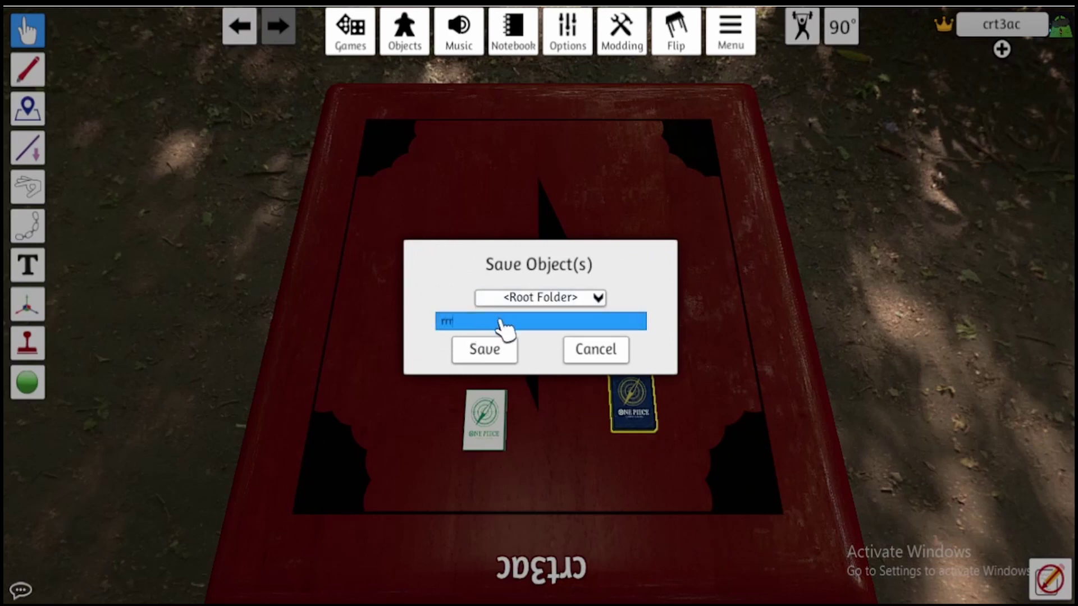
left_click(498, 362)
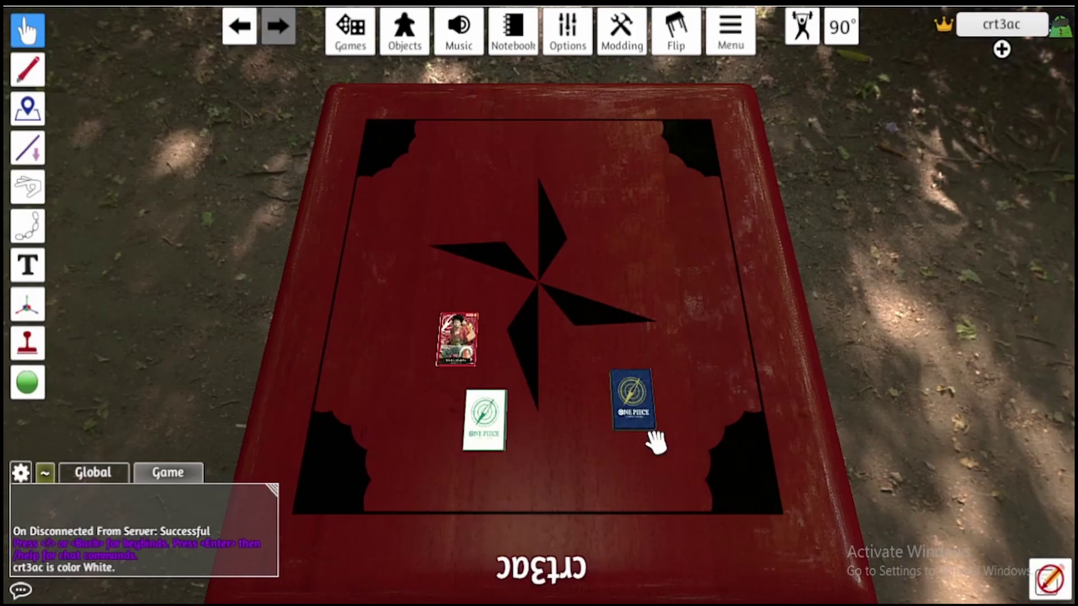
left_click(418, 44)
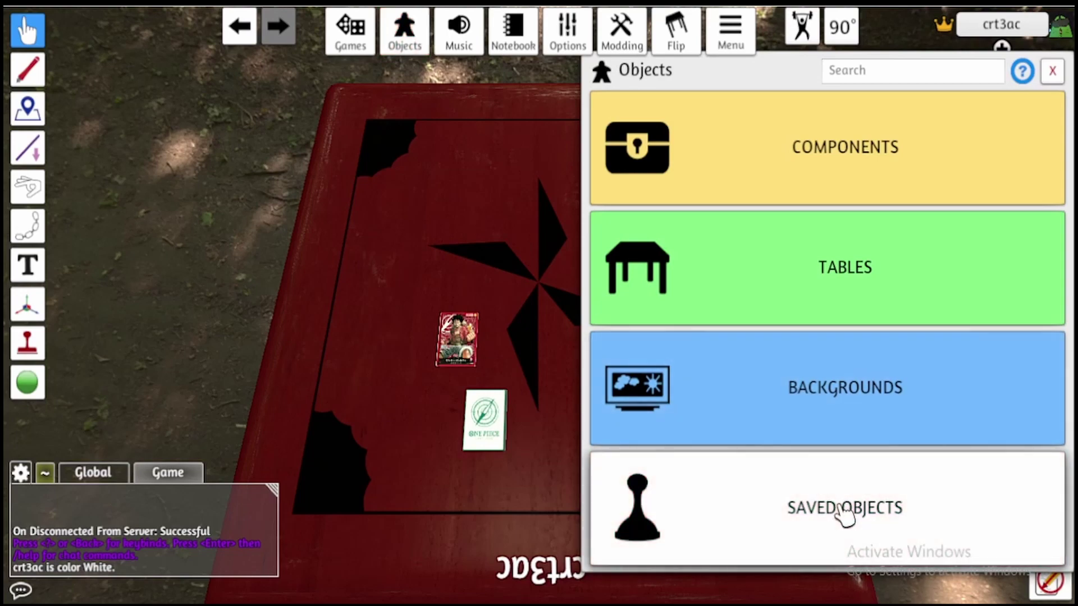
Spawn the saved 'rrr' deck and stack it onto the blue deck, making one 104-card deck.
left_click(846, 510)
left_click_drag(643, 138, 477, 221)
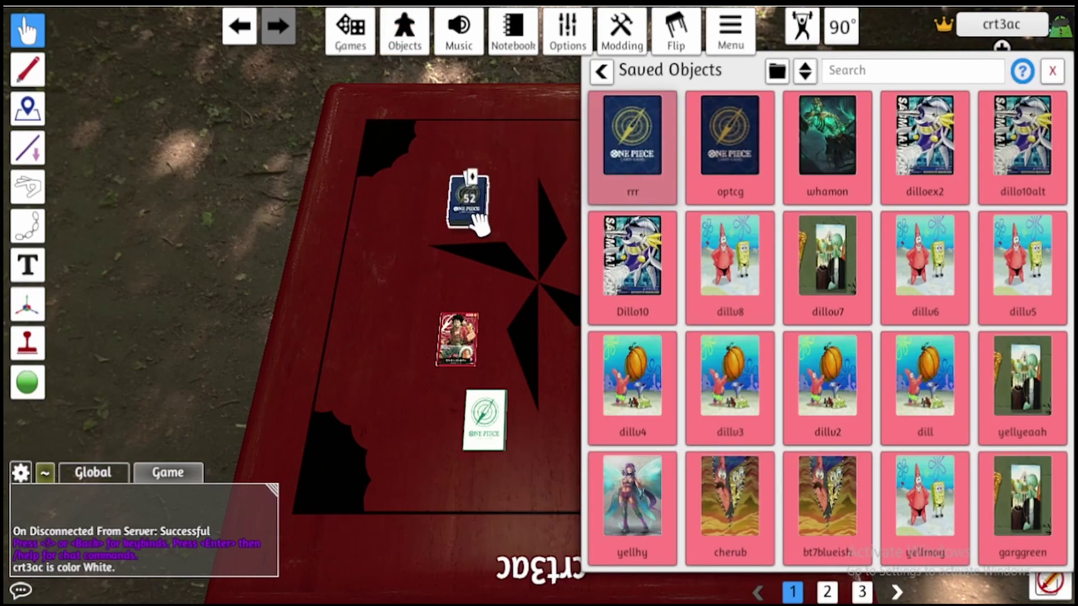
left_click(1053, 71)
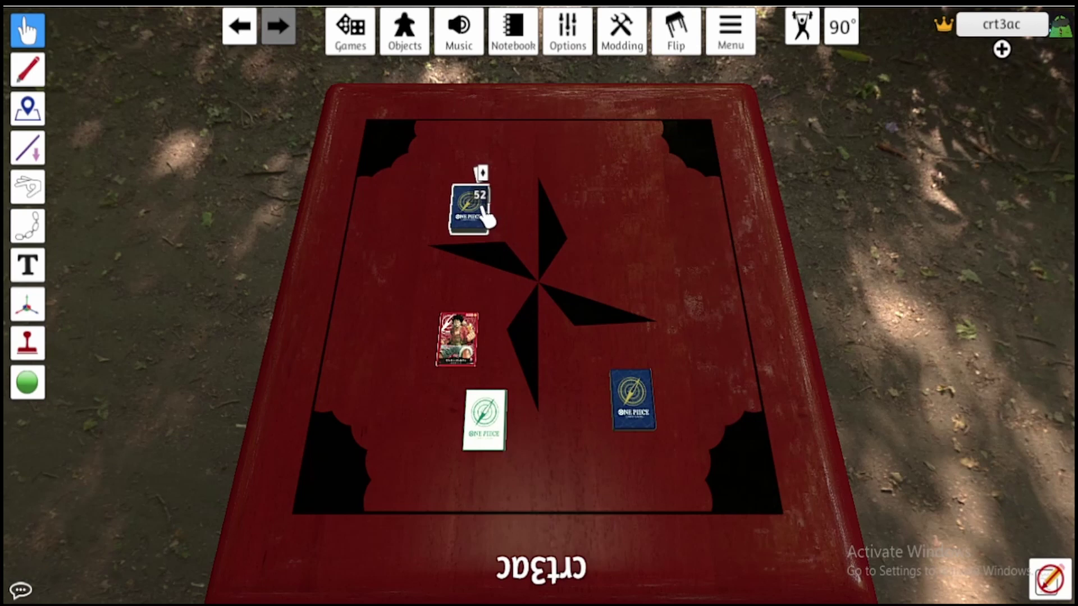
left_click_drag(486, 213, 640, 379)
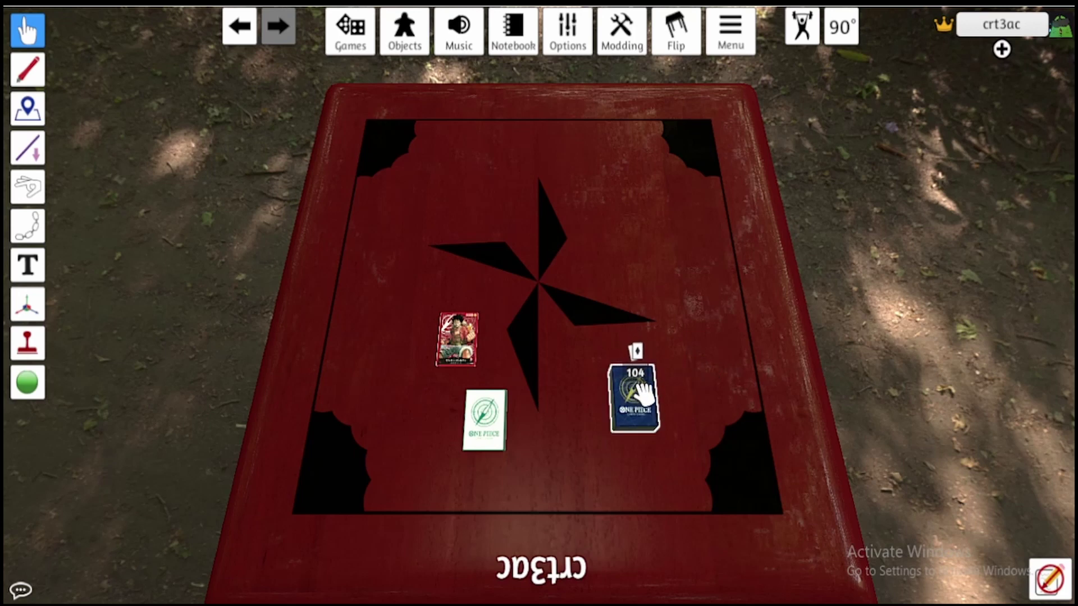
Deal cards from the blue deck to the centre, right side and top of the table.
left_click_drag(642, 407, 553, 280)
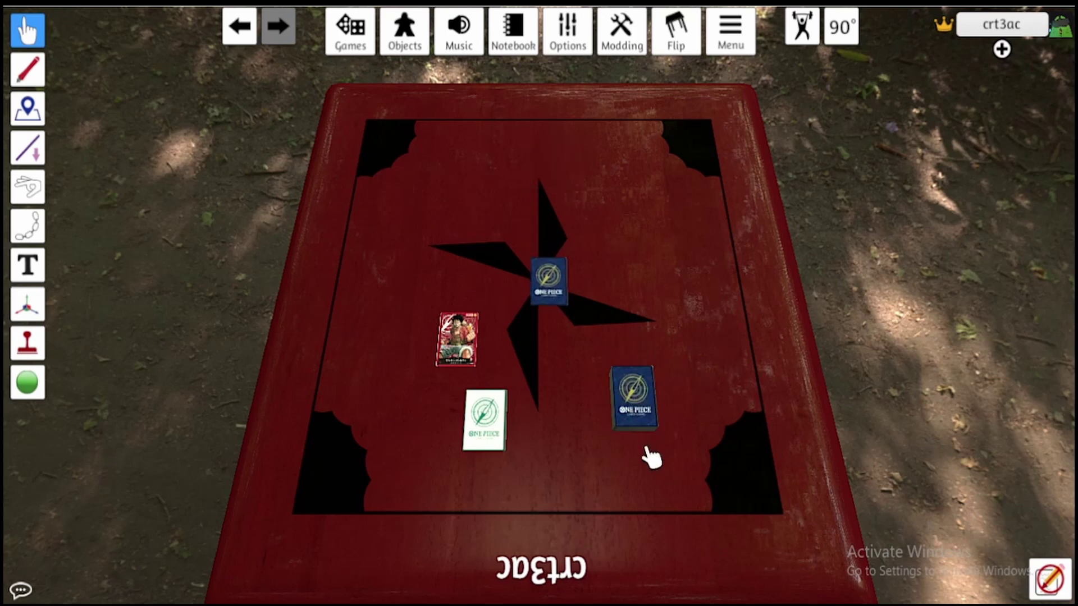
left_click_drag(646, 387, 676, 229)
left_click_drag(630, 380, 540, 186)
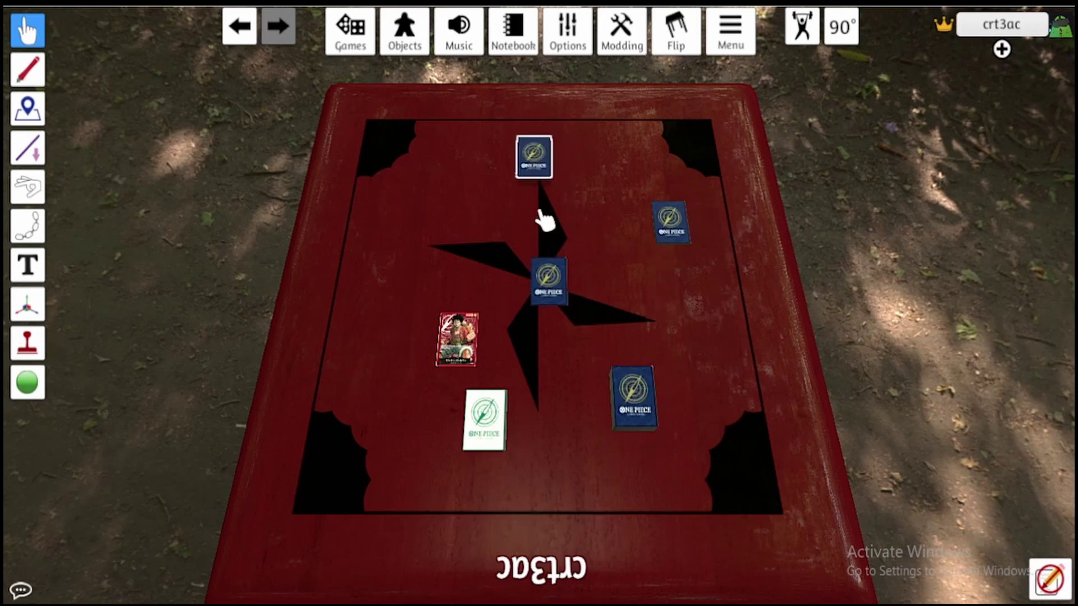
left_click_drag(640, 419, 490, 275)
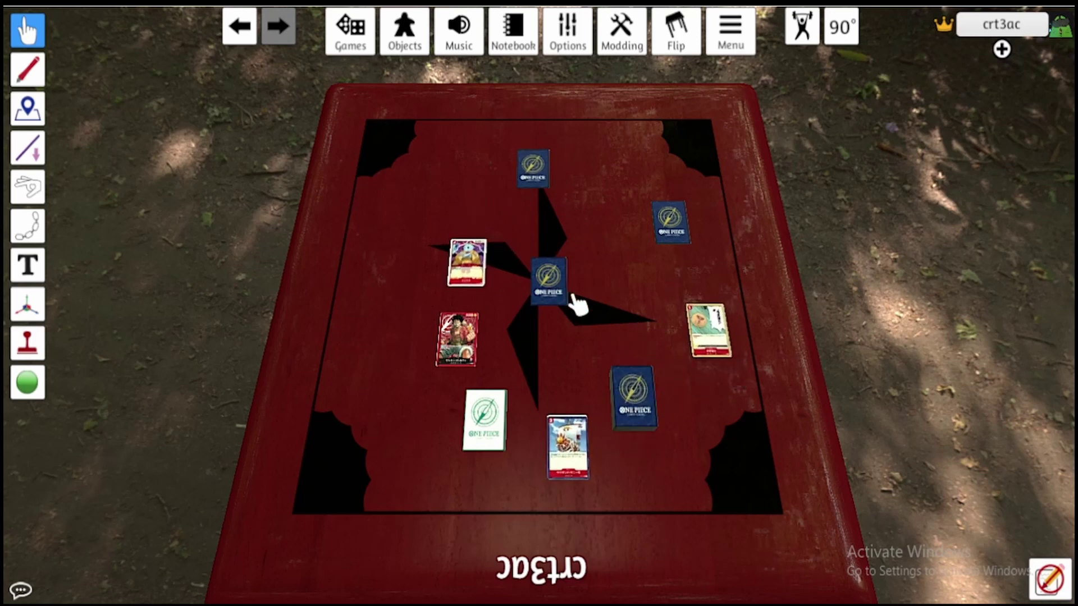
Move the Luffy leader and DON stack left, then group the dealt cards back into one deck.
left_click_drag(456, 340, 393, 353)
left_click_drag(494, 433, 365, 483)
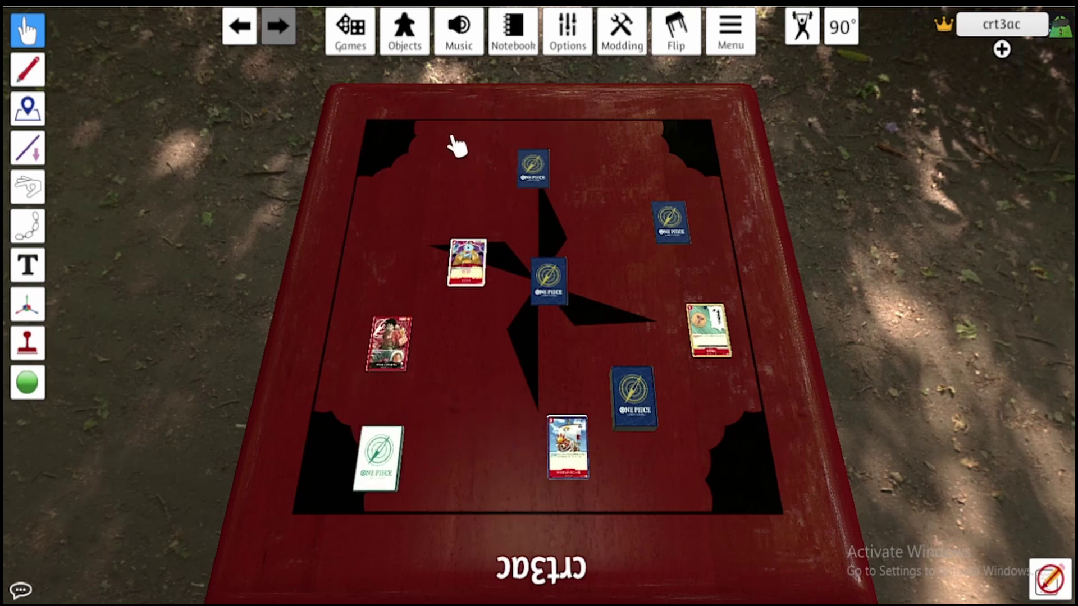
left_click_drag(436, 137, 796, 562)
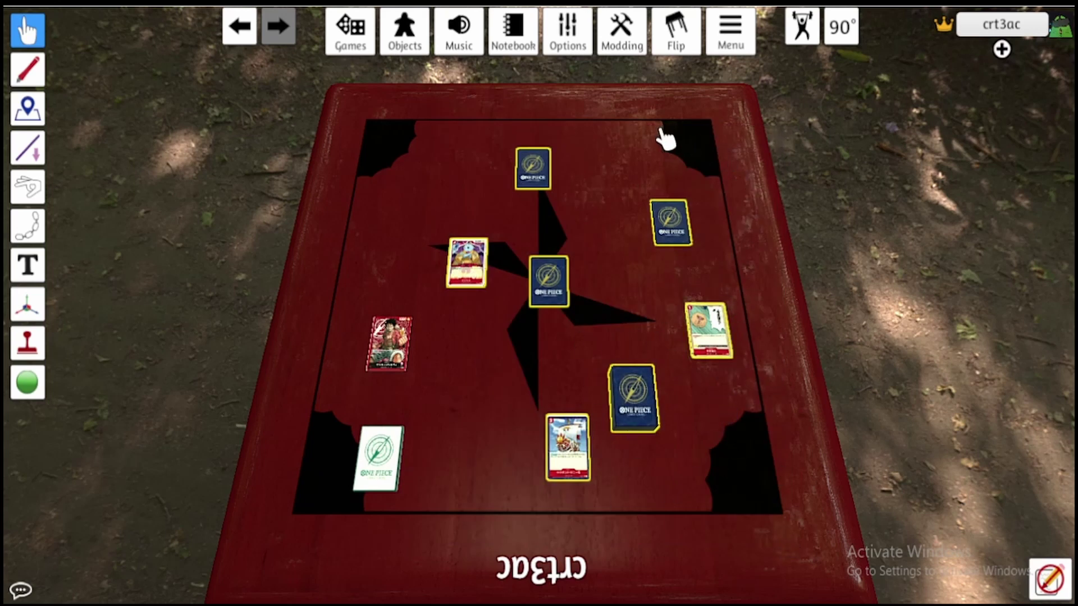
key("g")
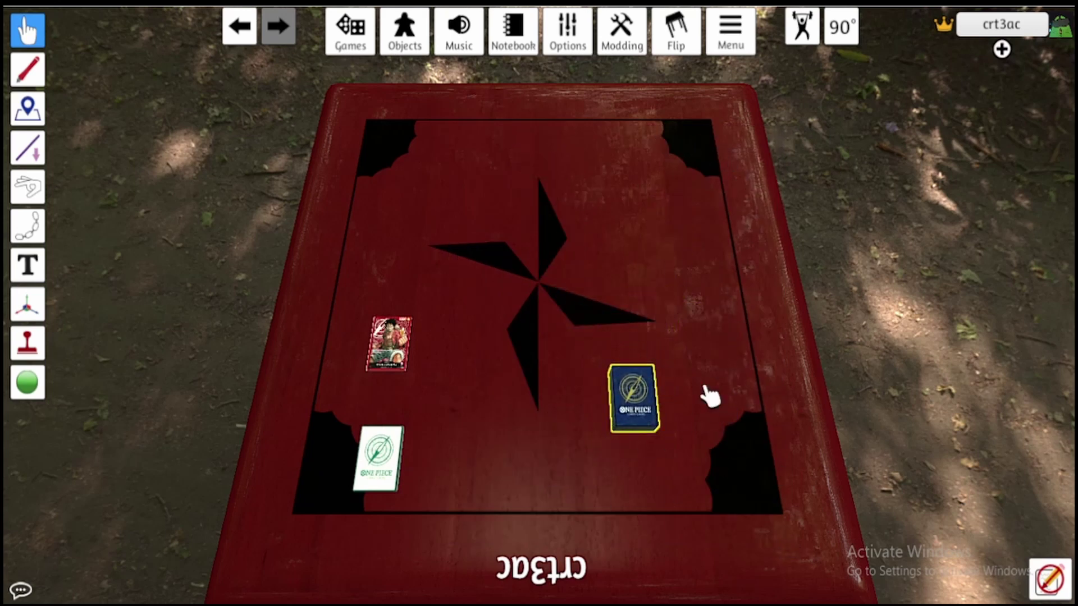